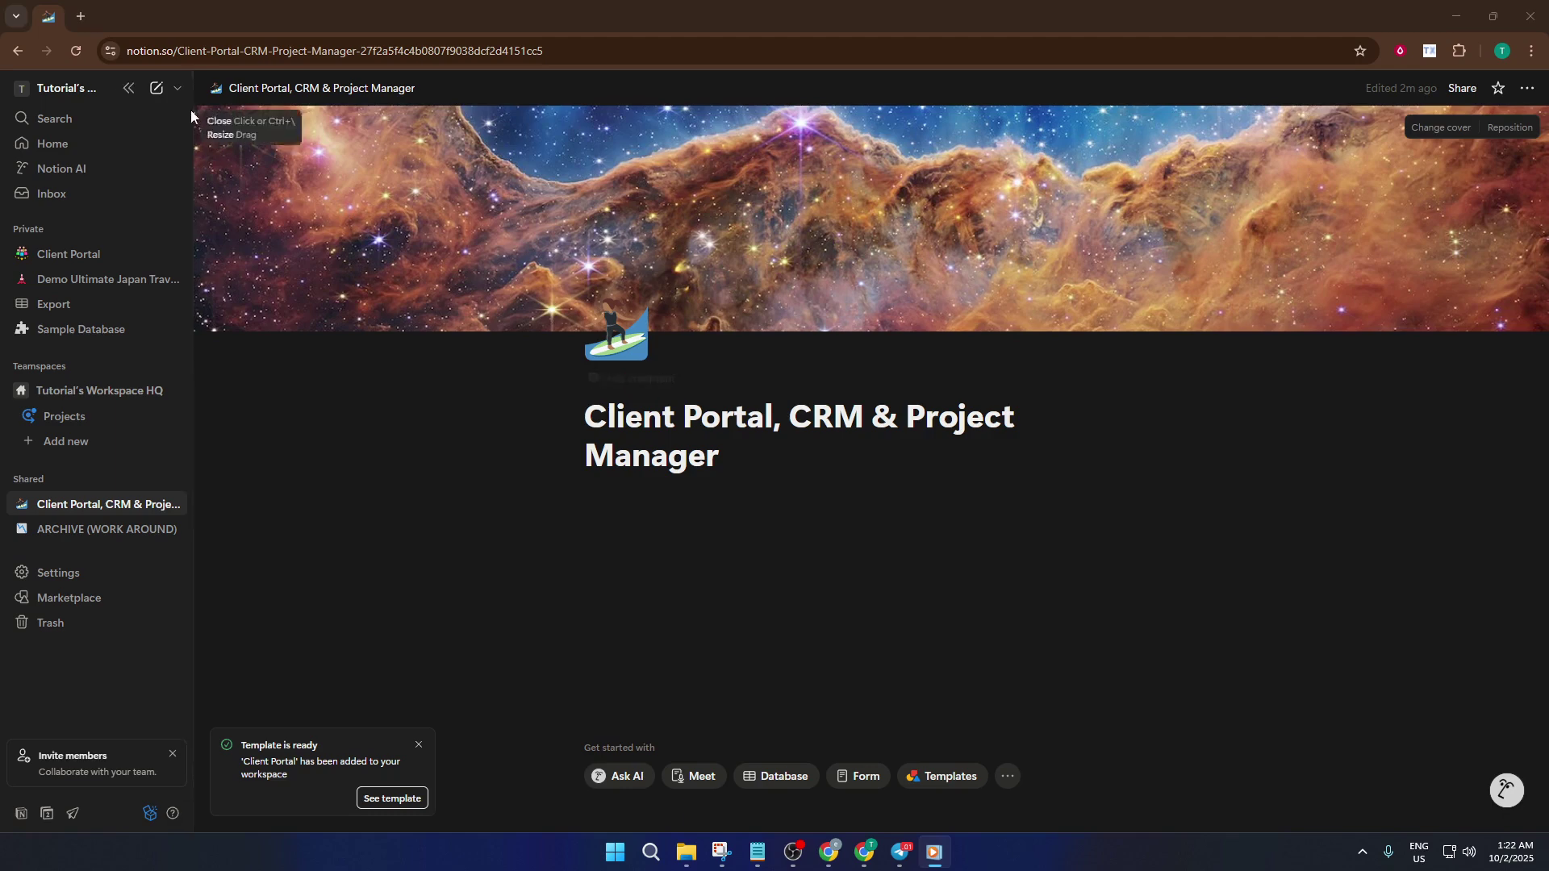
- Browse the template marketplace and search it for CRM
{"action": "left_click", "coordinate": [181, 91]}
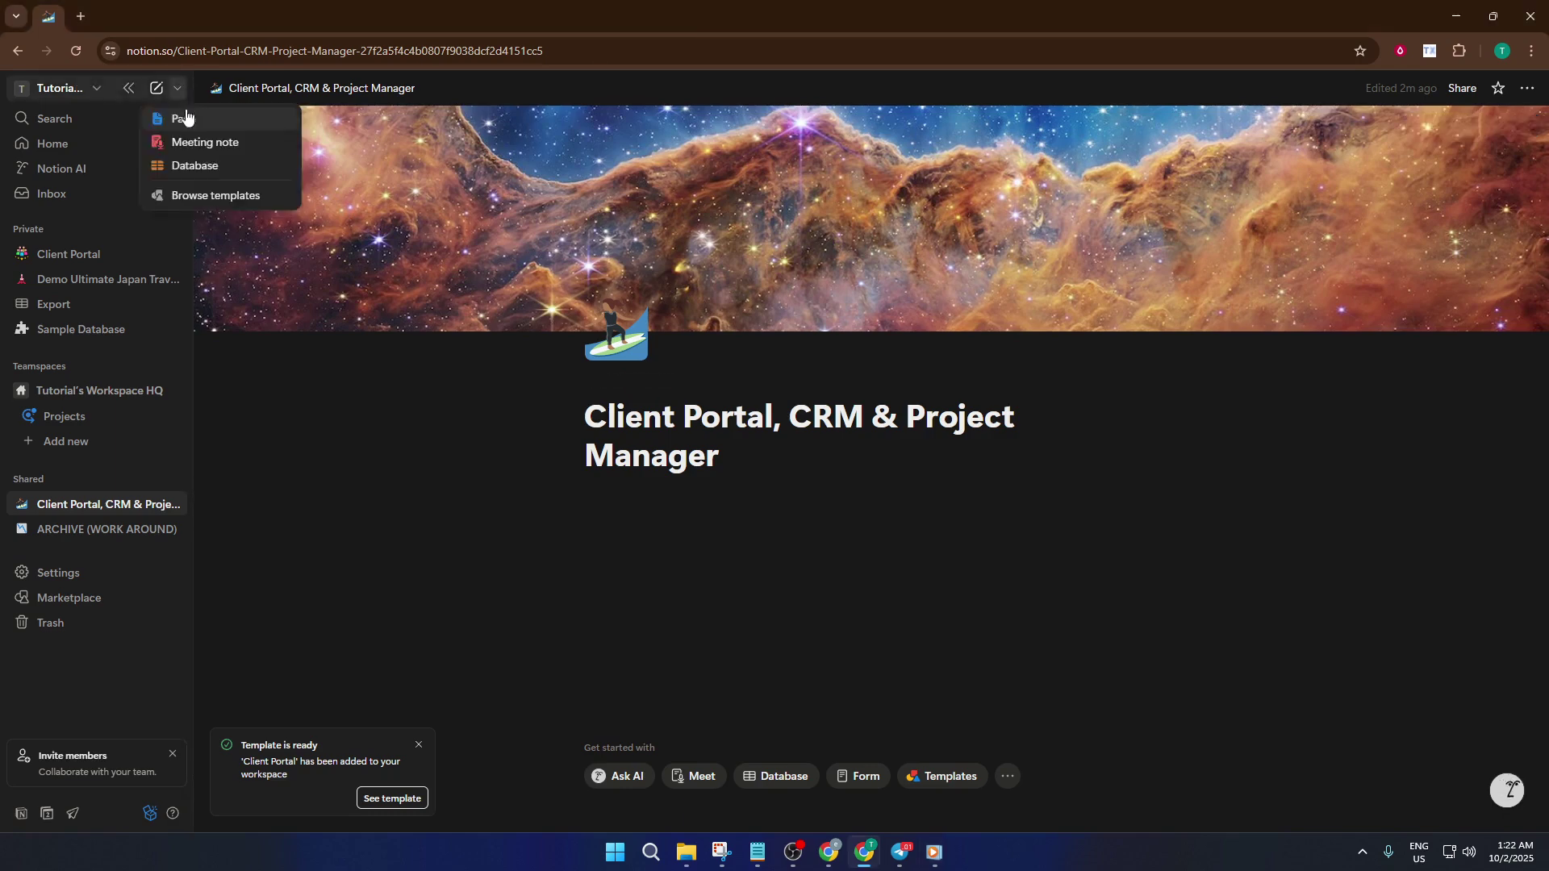
{"action": "left_click", "coordinate": [192, 197]}
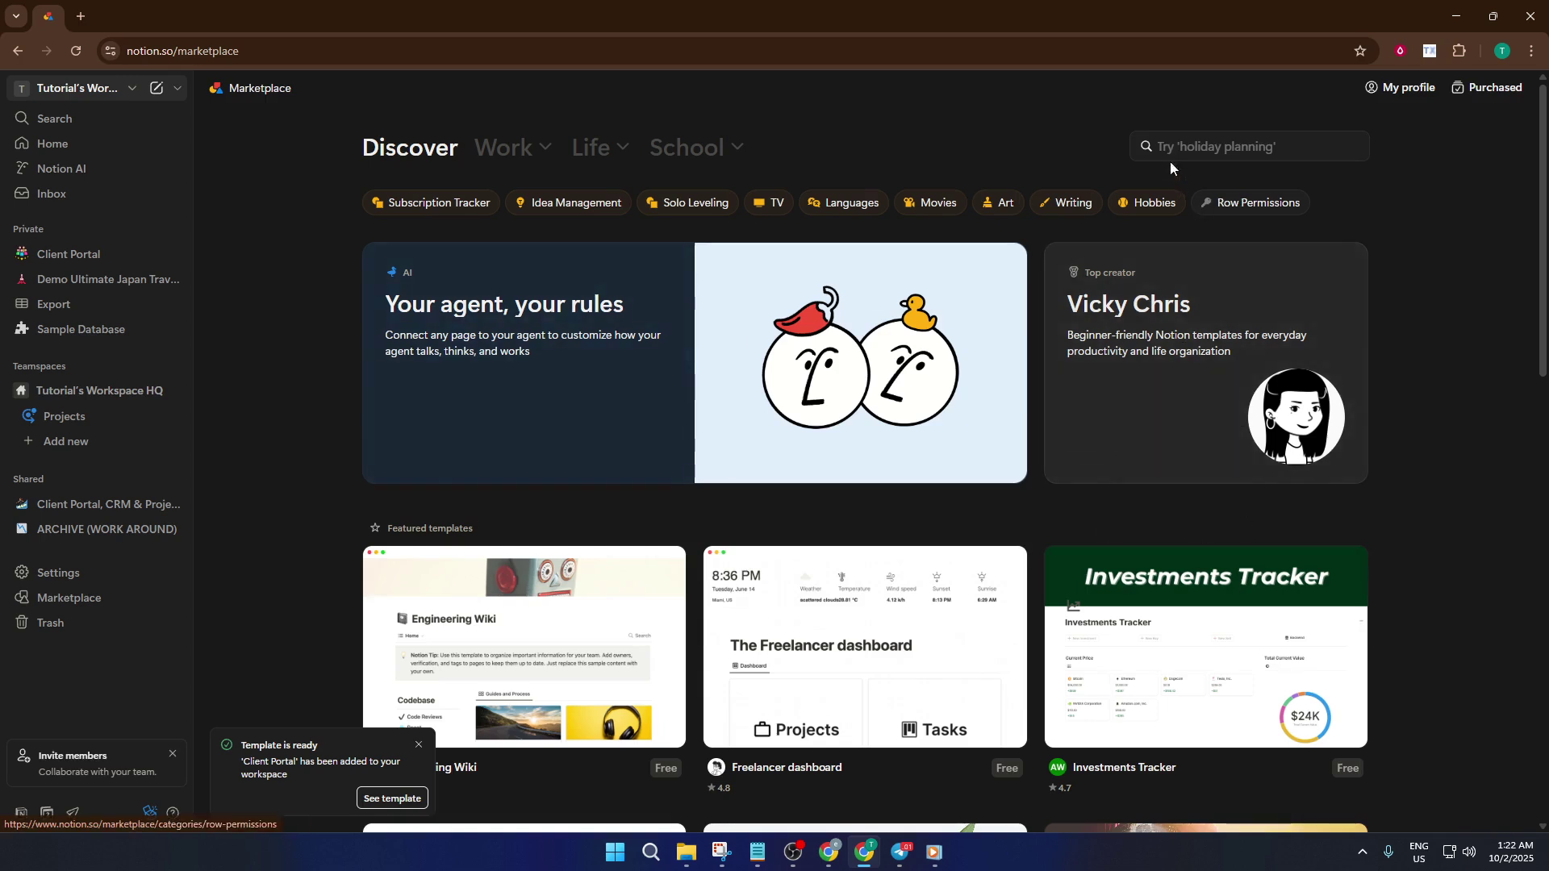
{"action": "left_click", "coordinate": [1209, 155]}
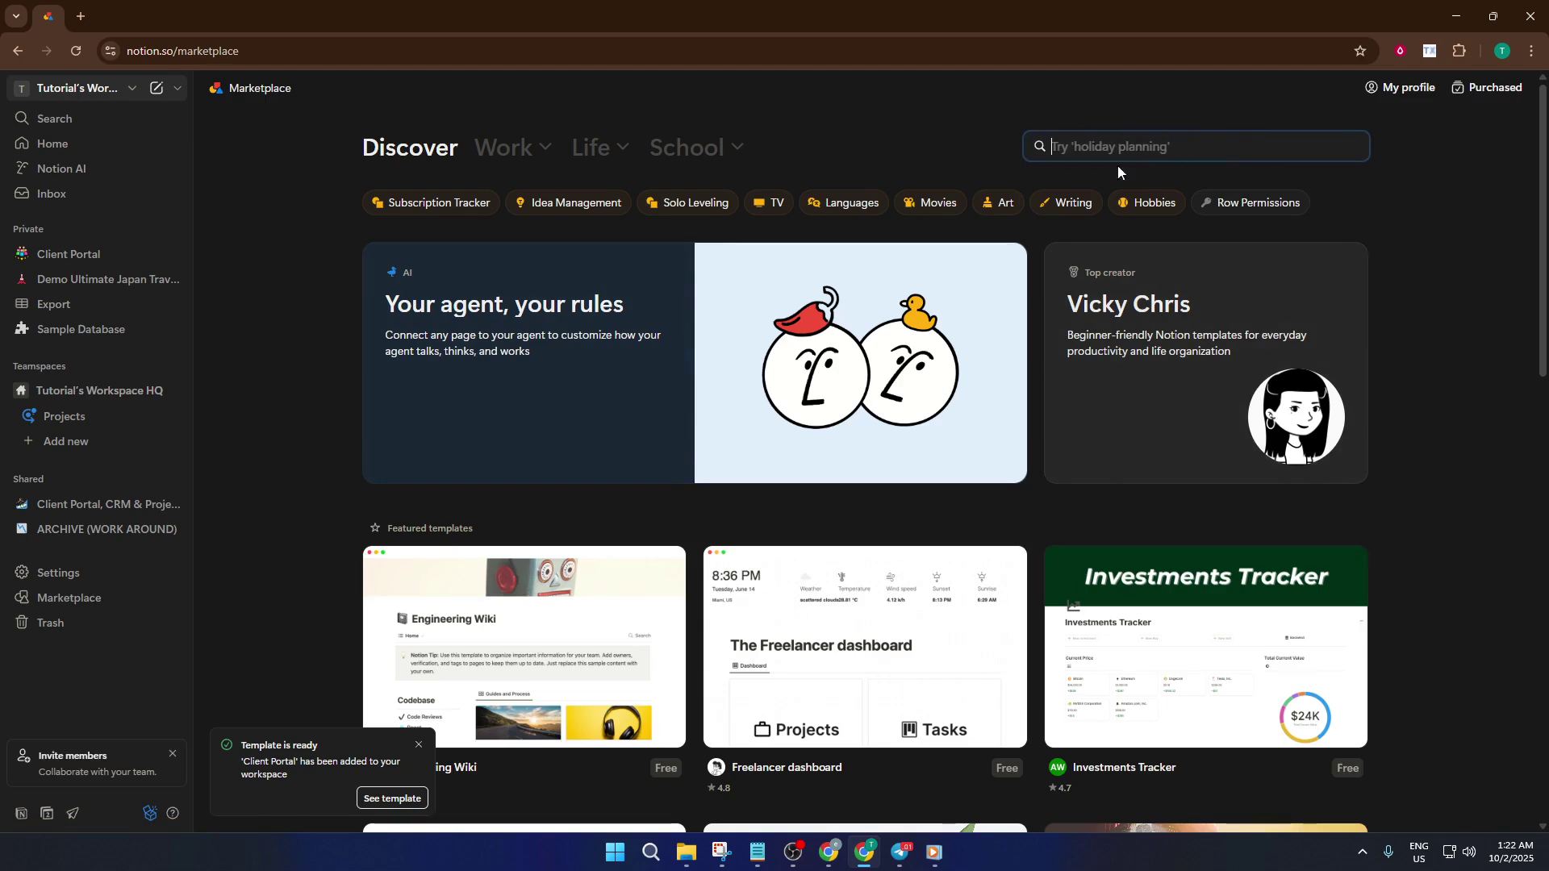
{"action": "type", "text": "C"}
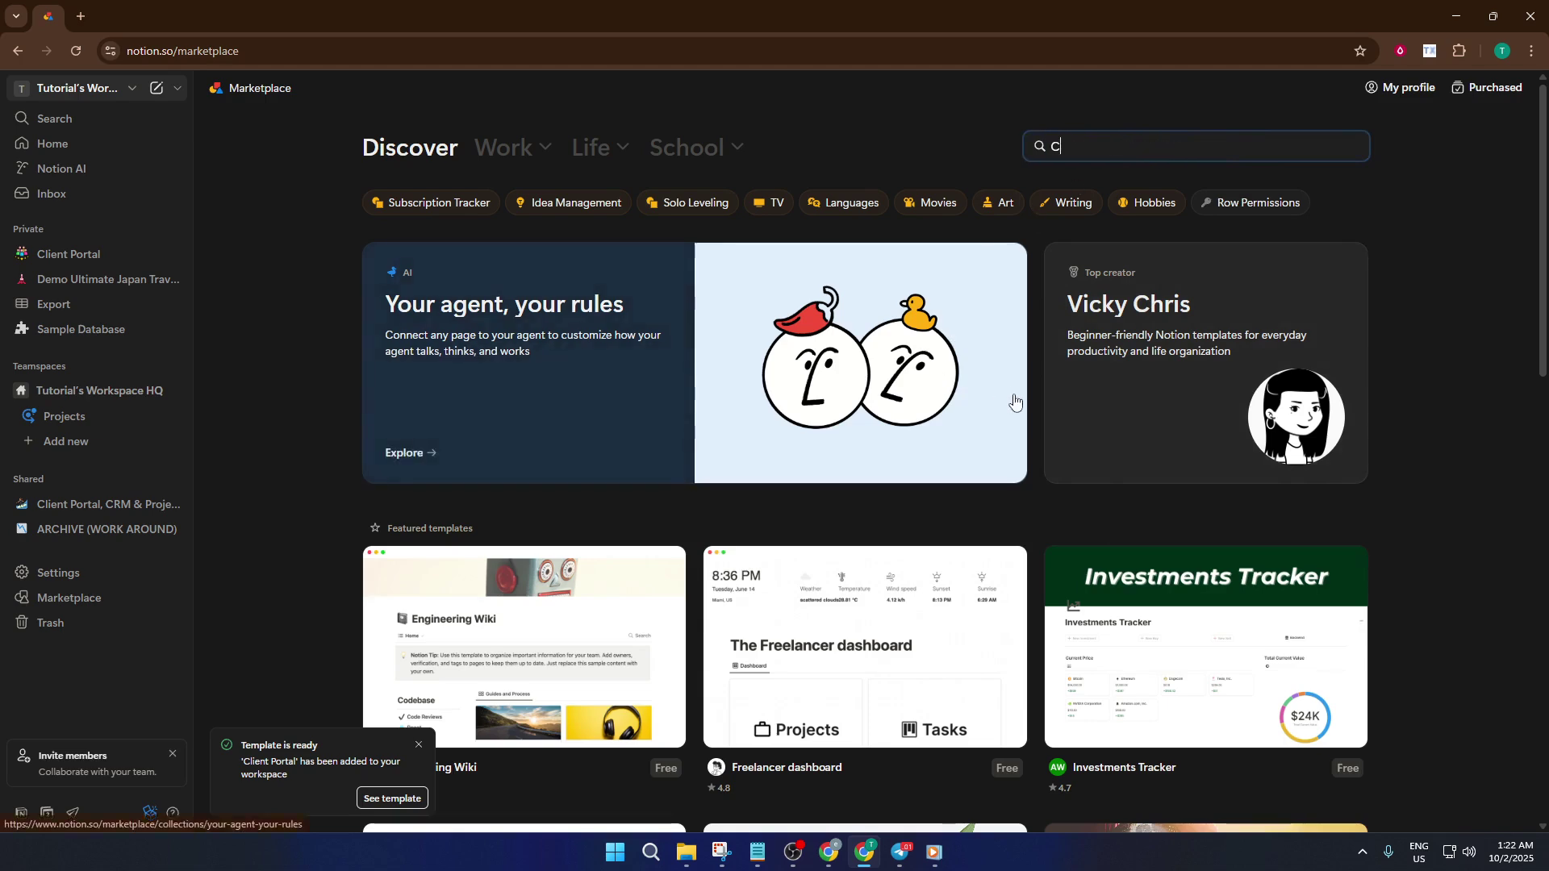
{"action": "type", "text": "RM"}
{"action": "key", "text": "Return"}
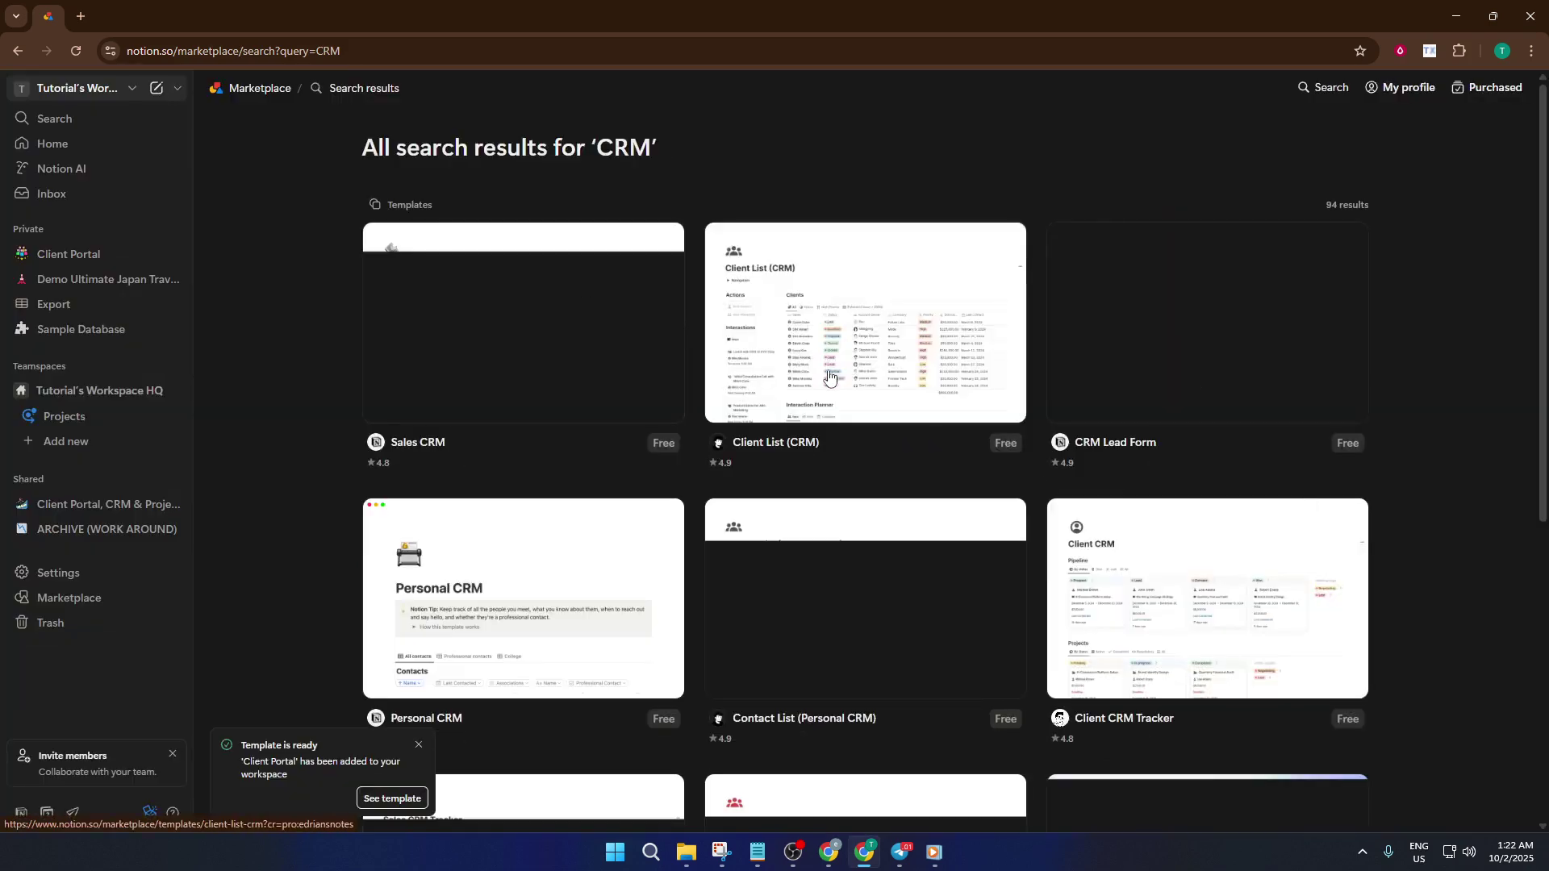
- Add the Sales CRM Tracker template to the private pages and open the newly added page
{"action": "scroll", "coordinate": [797, 423], "scroll_direction": "down", "scroll_amount": 2}
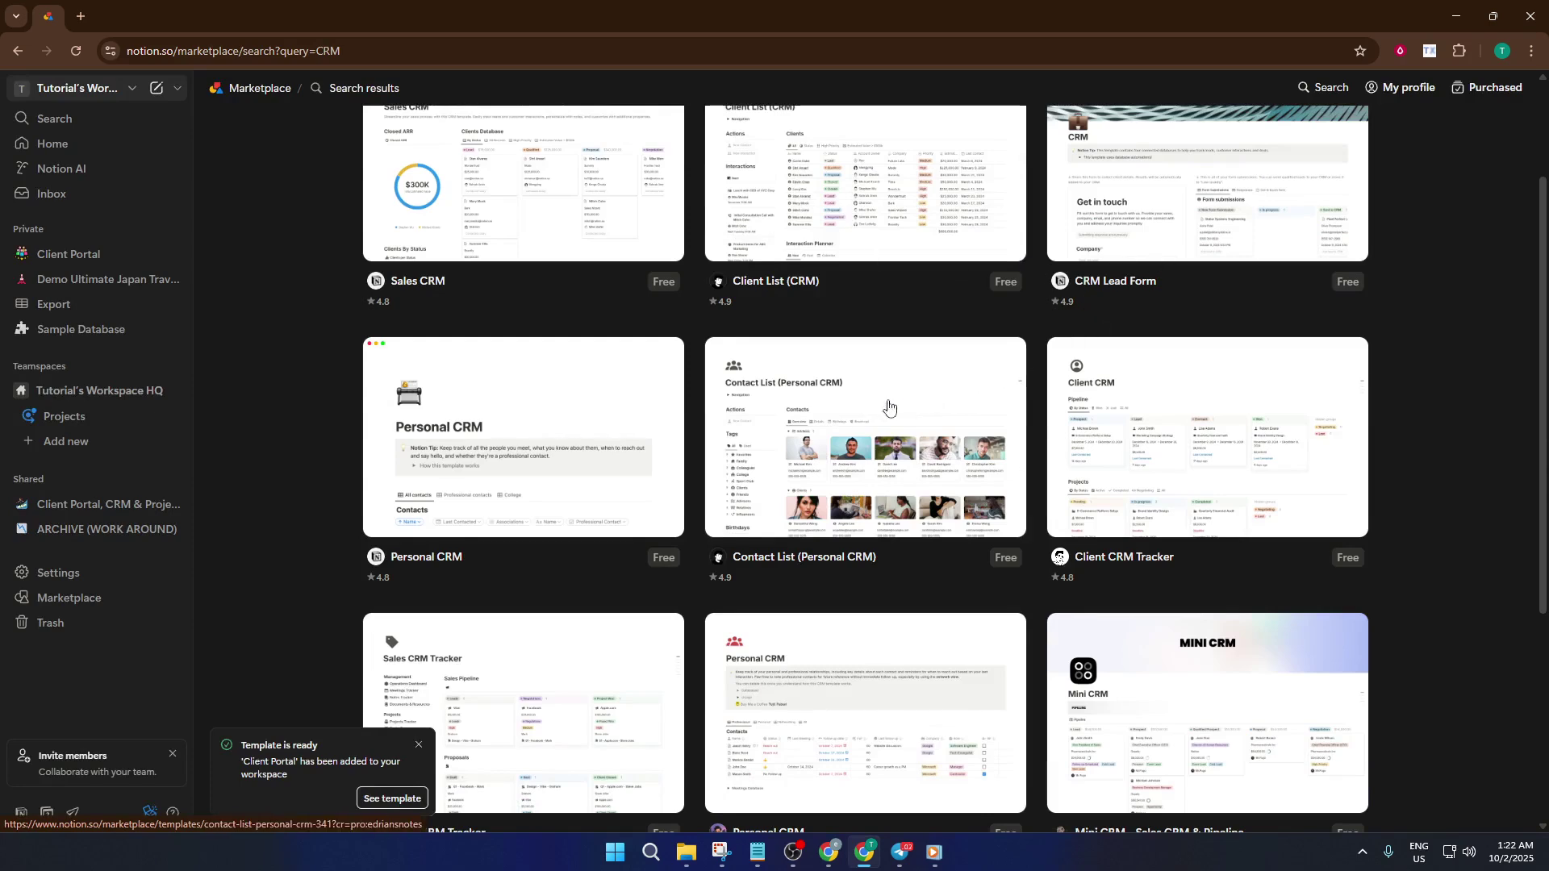
{"action": "scroll", "coordinate": [849, 413], "scroll_direction": "down", "scroll_amount": 1}
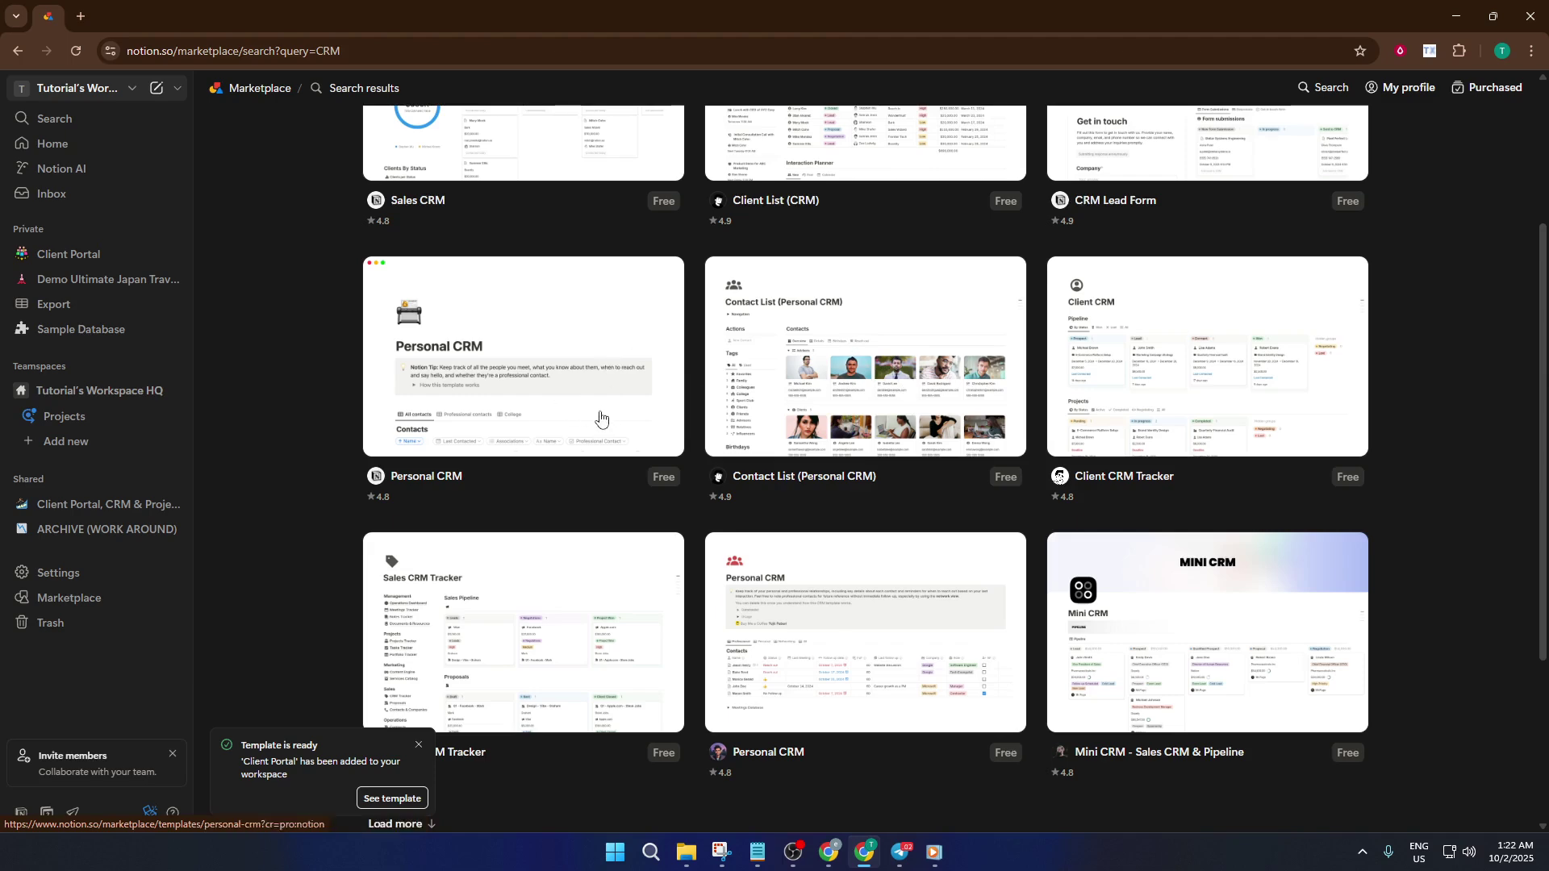
{"action": "scroll", "coordinate": [601, 417], "scroll_direction": "down", "scroll_amount": 1}
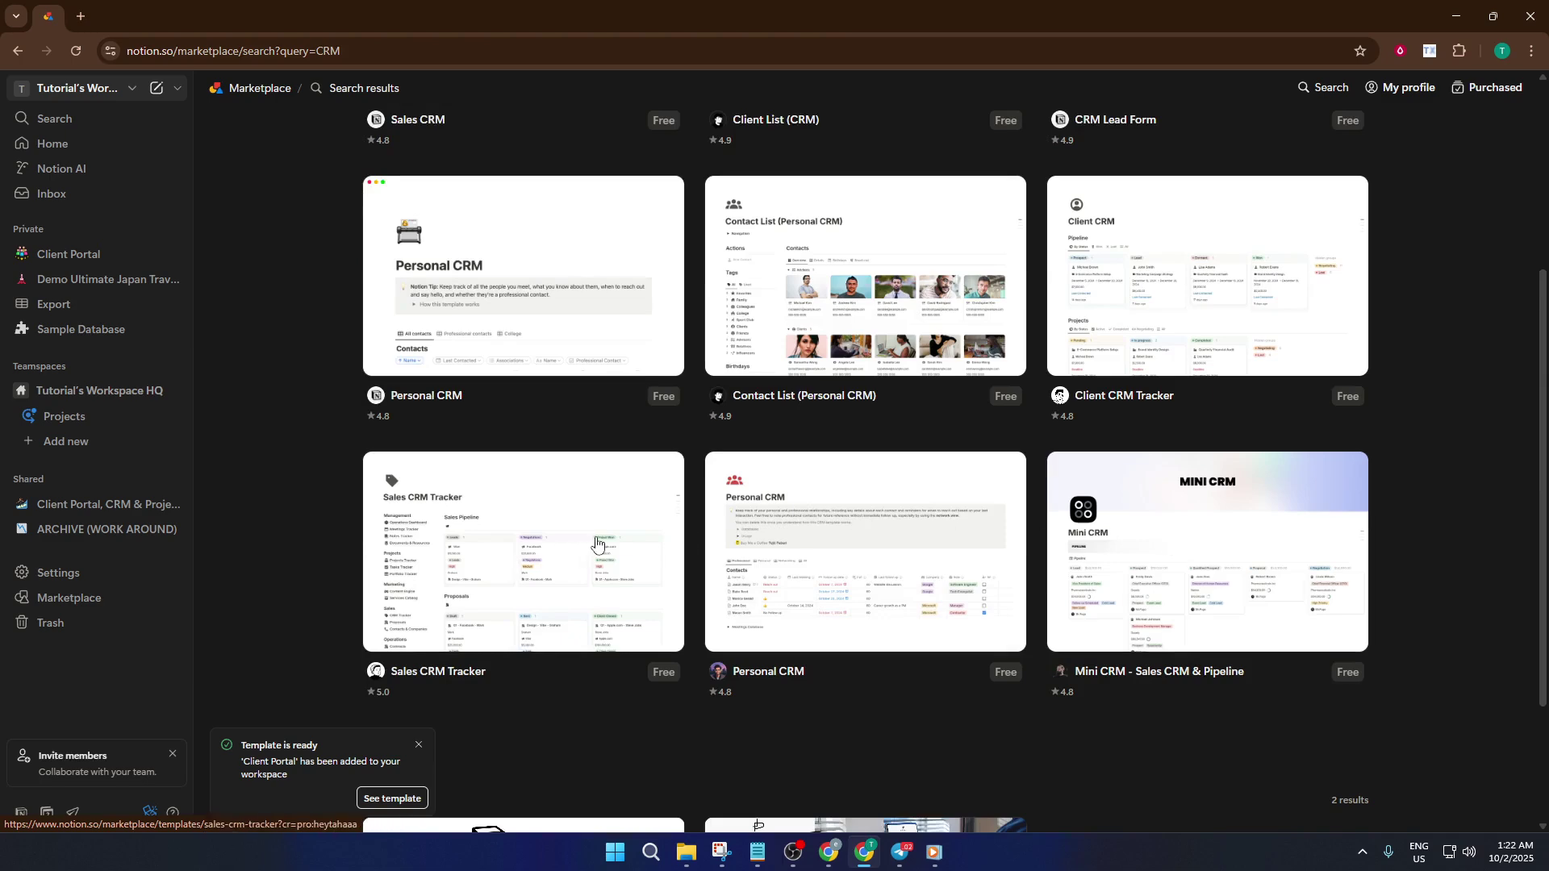
{"action": "left_click", "coordinate": [524, 579]}
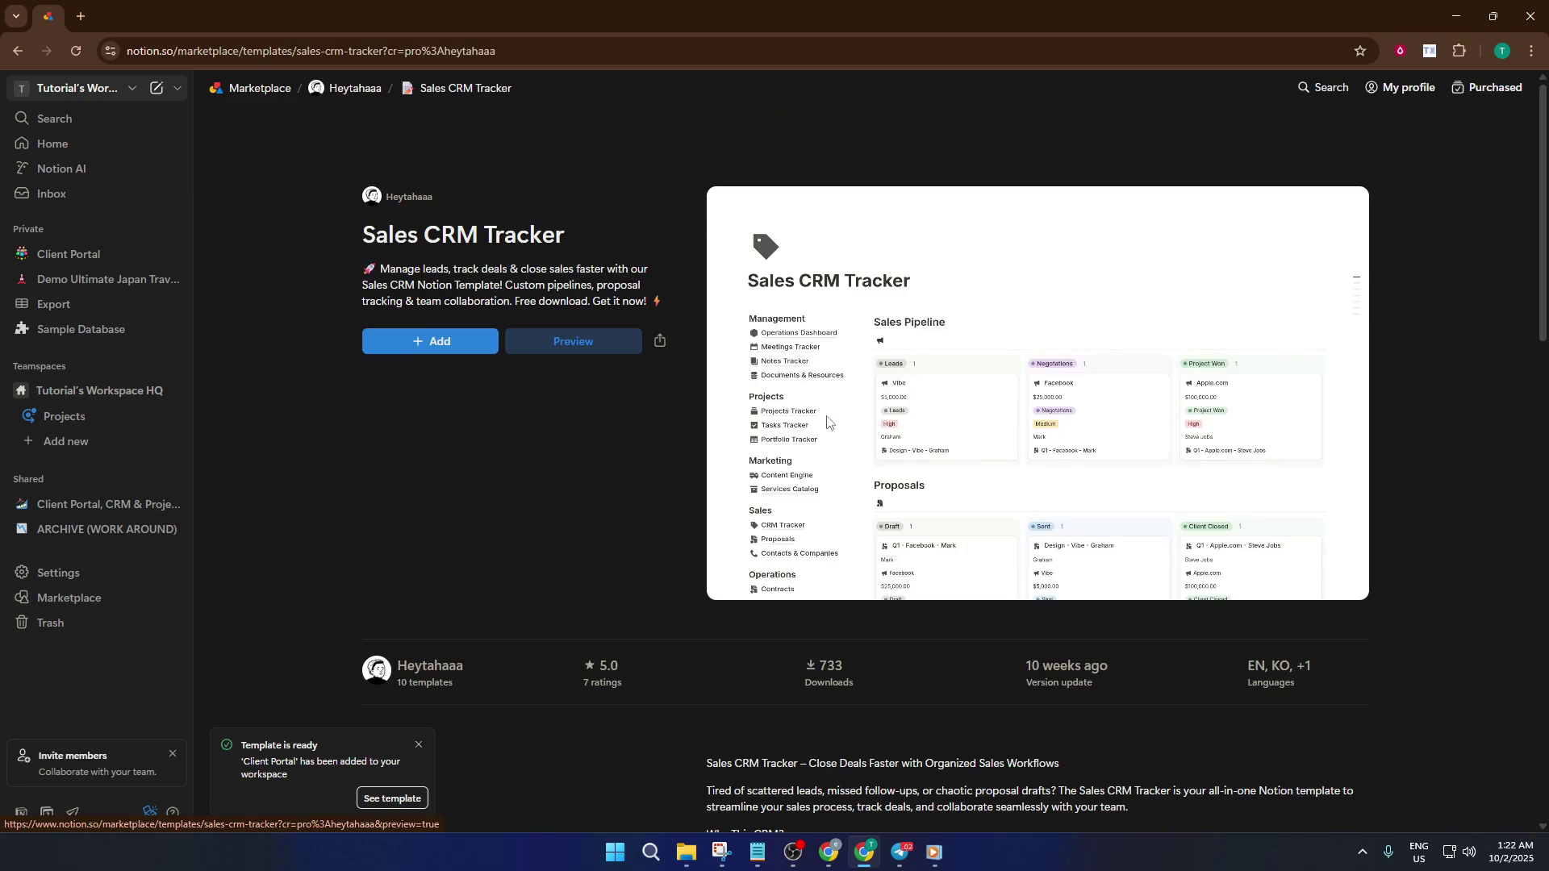
{"action": "left_click", "coordinate": [462, 356]}
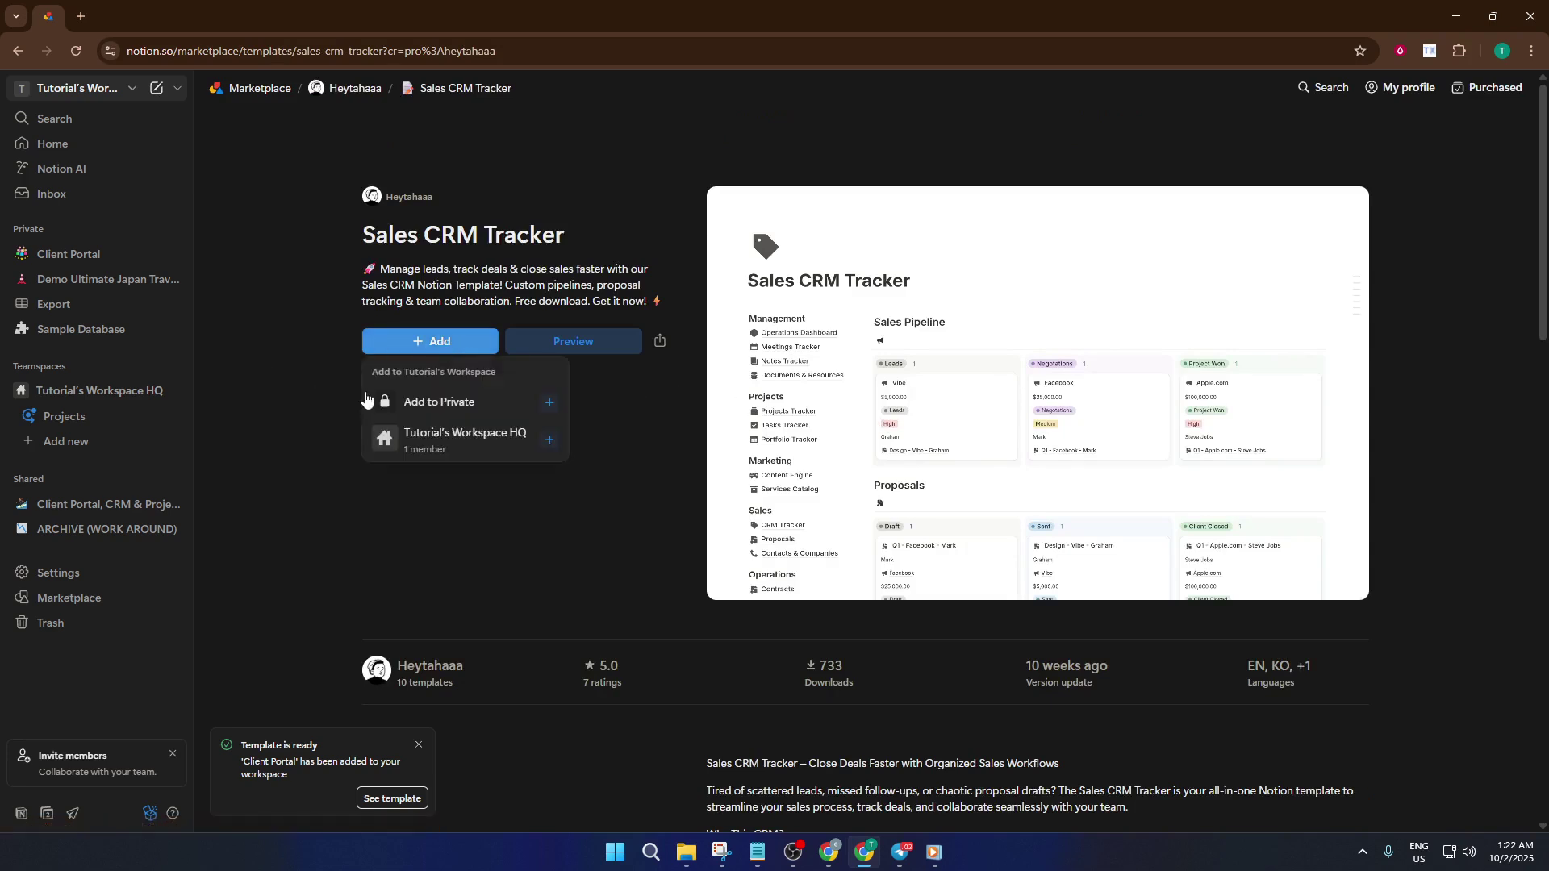
{"action": "left_click", "coordinate": [398, 402]}
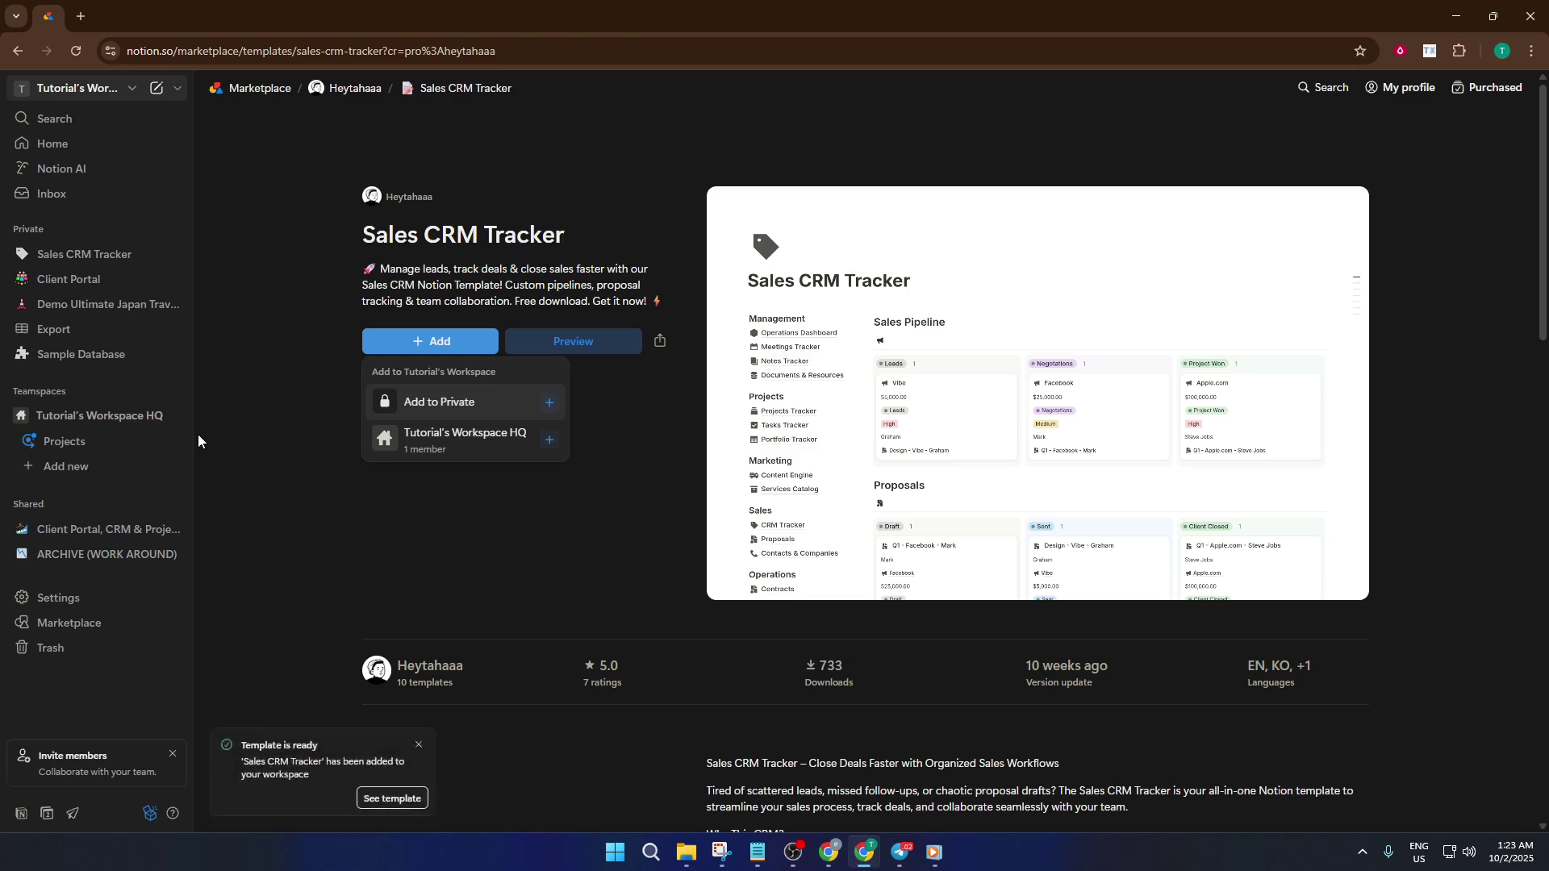
{"action": "left_click", "coordinate": [400, 810]}
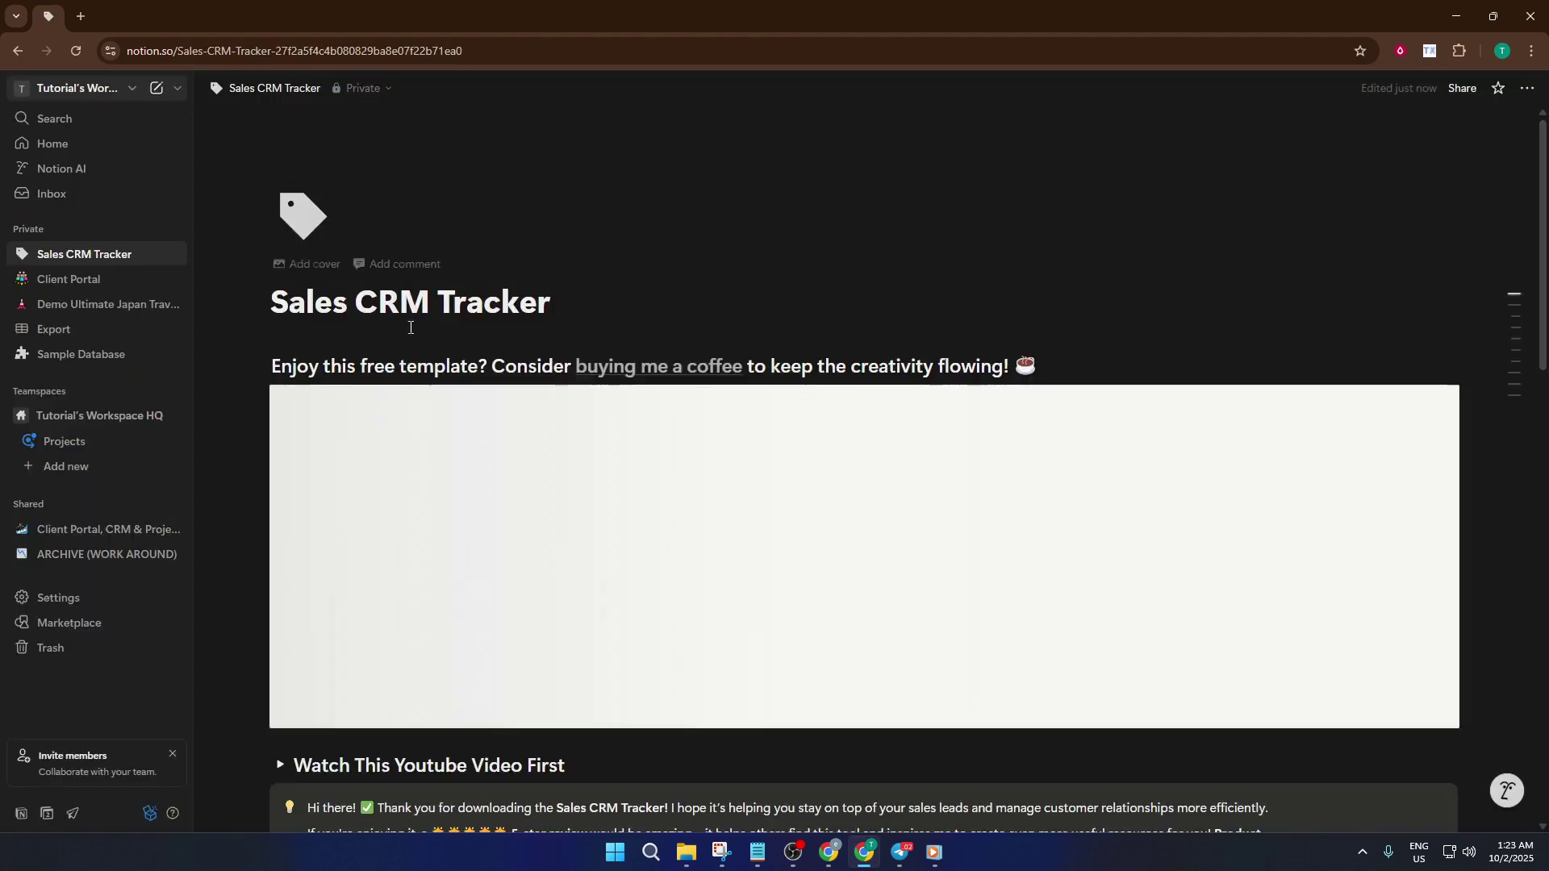
- Replace the word "Sales" in the page title with "Client Portal"
{"action": "scroll", "coordinate": [729, 457], "scroll_direction": "down", "scroll_amount": 7}
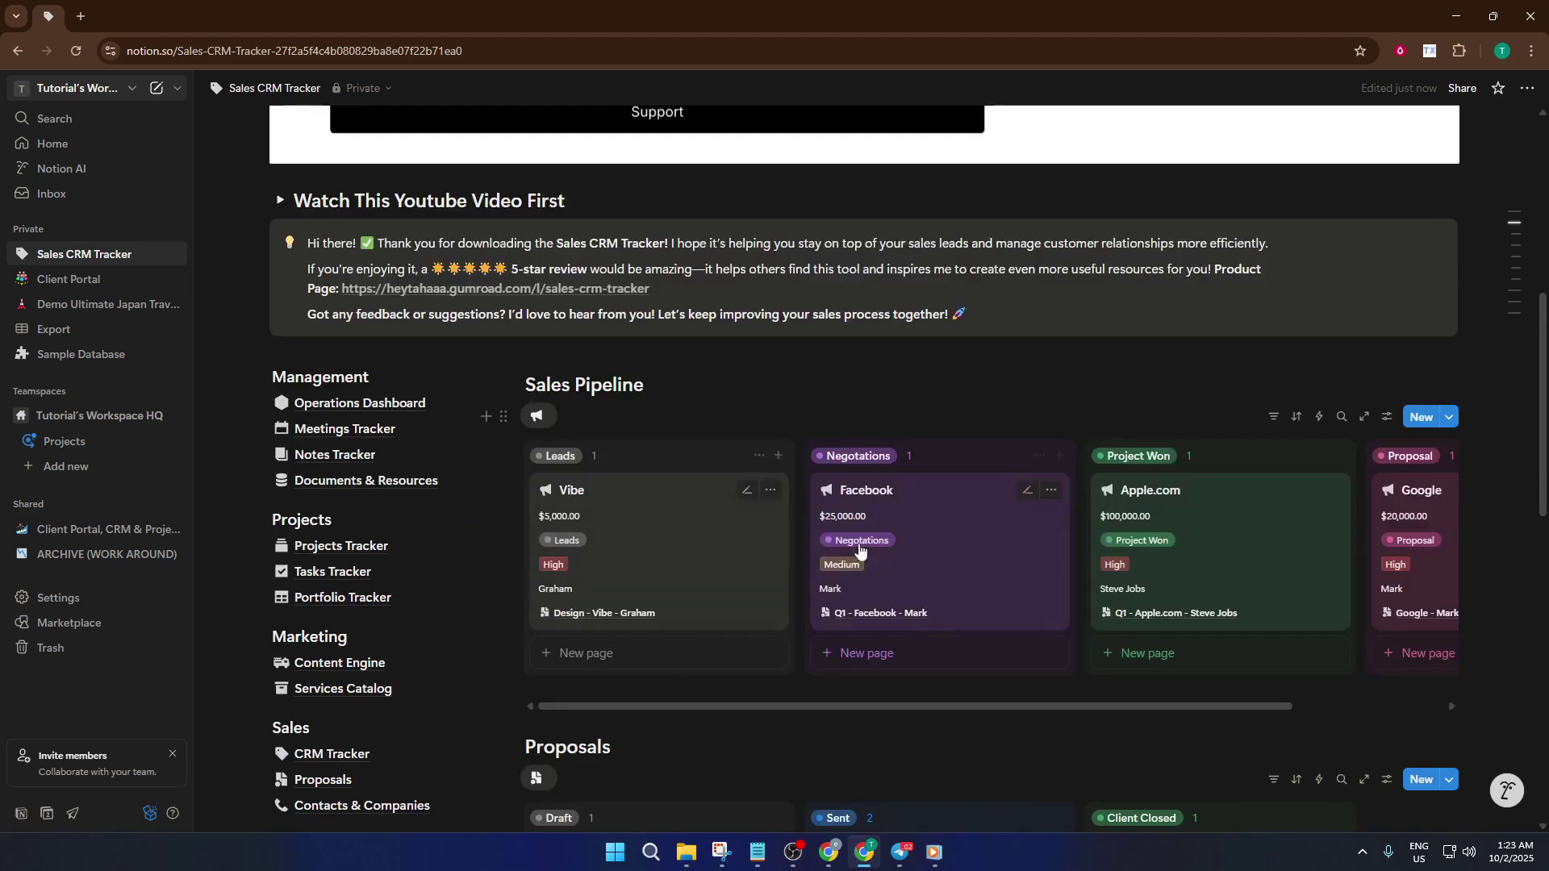
{"action": "scroll", "coordinate": [826, 551], "scroll_direction": "up", "scroll_amount": 7}
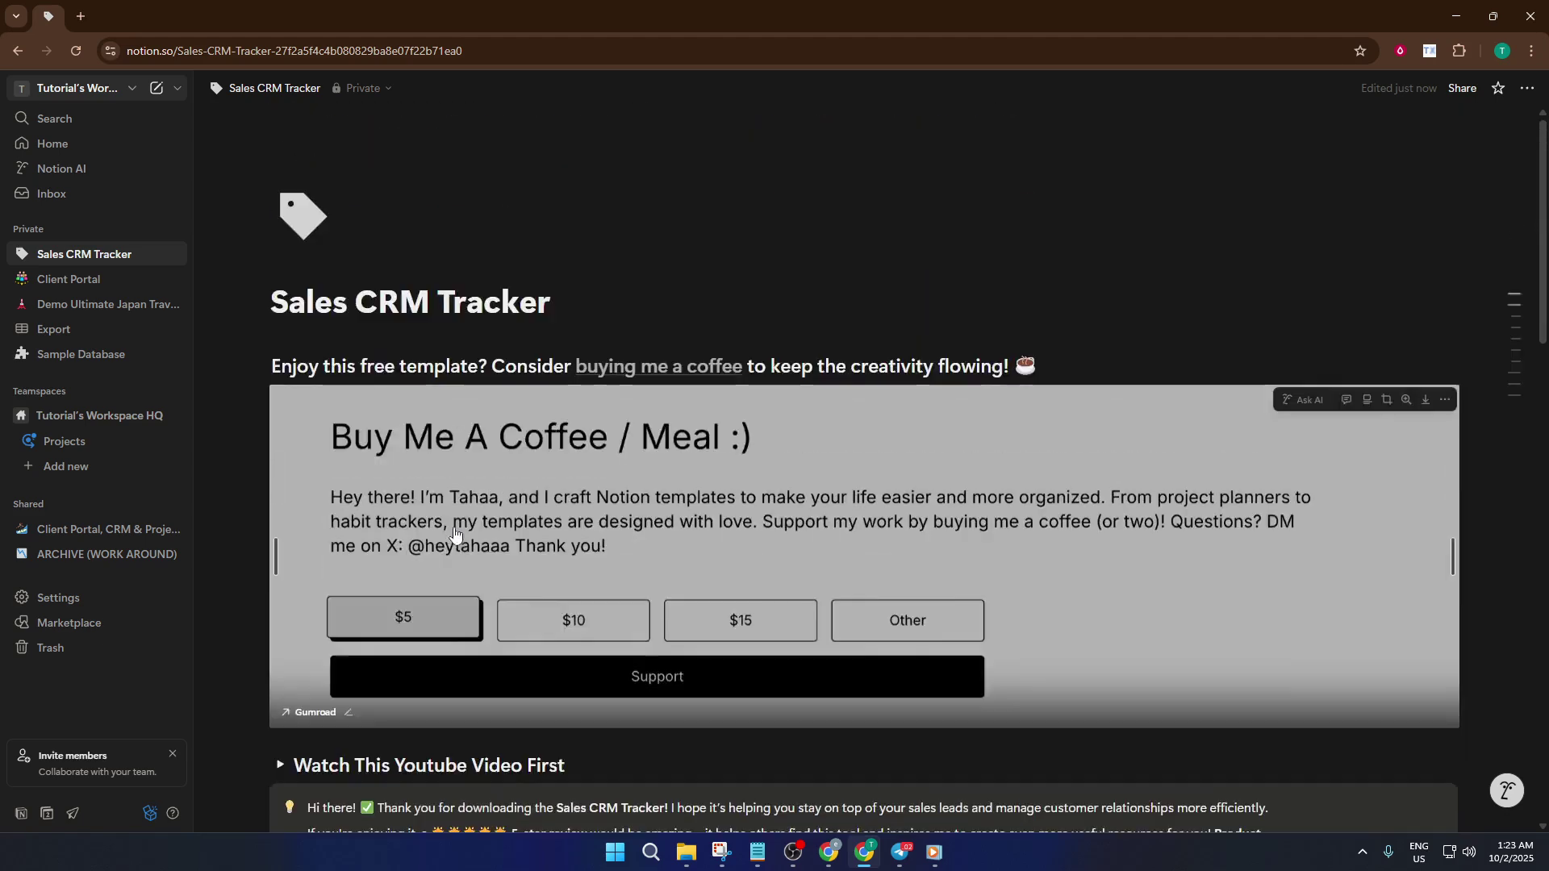
{"action": "left_click_drag", "start_coordinate": [352, 306], "coordinate": [243, 304]}
{"action": "type", "text": "Client"}
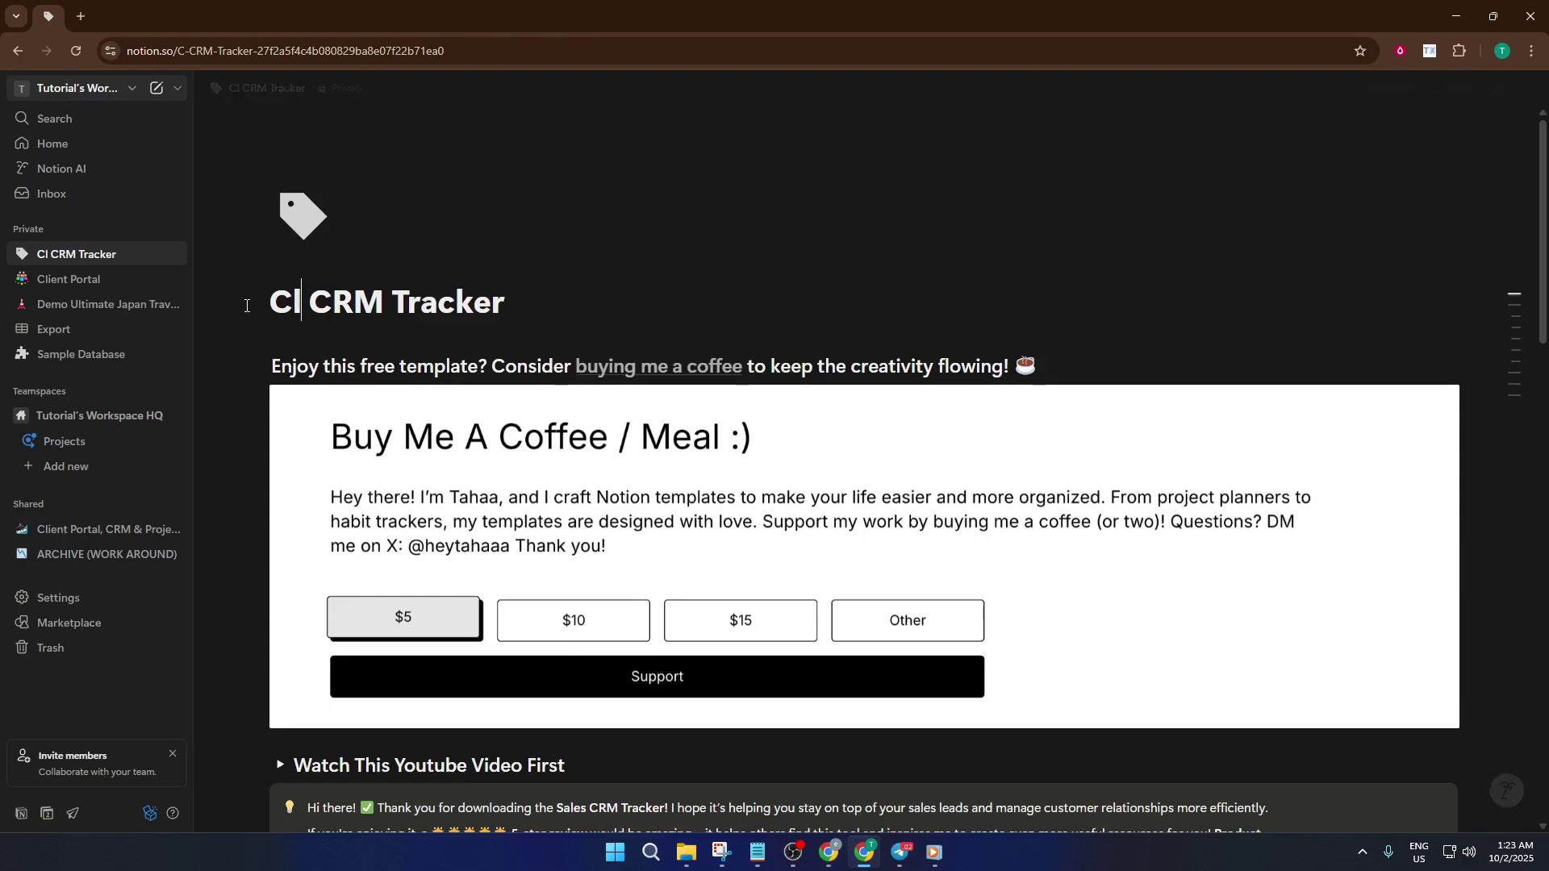
{"action": "type", "text": " Port"}
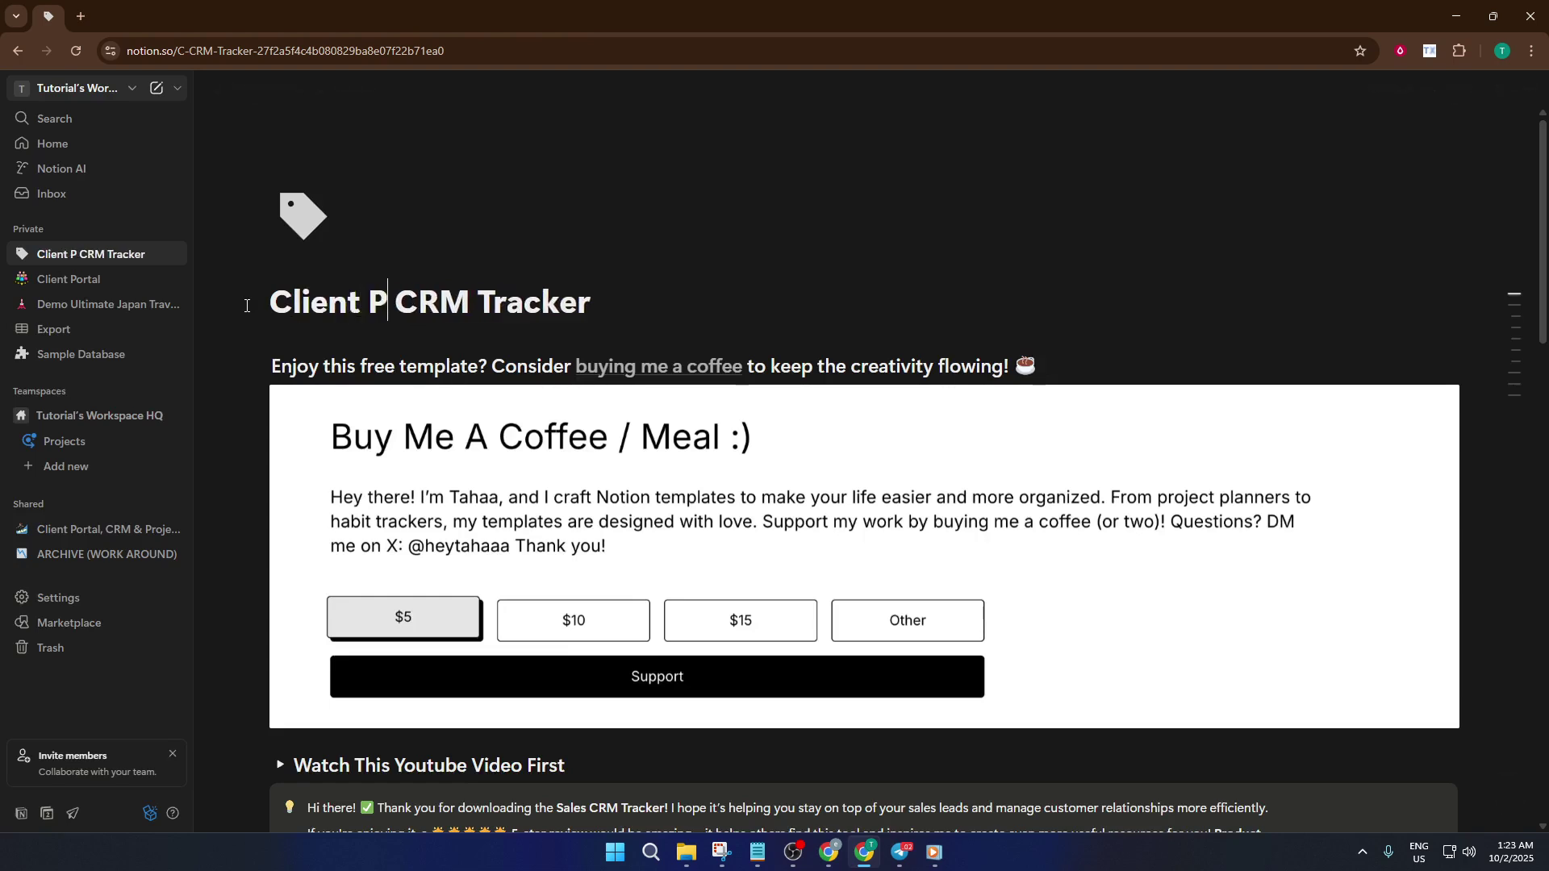
{"action": "type", "text": "al"}
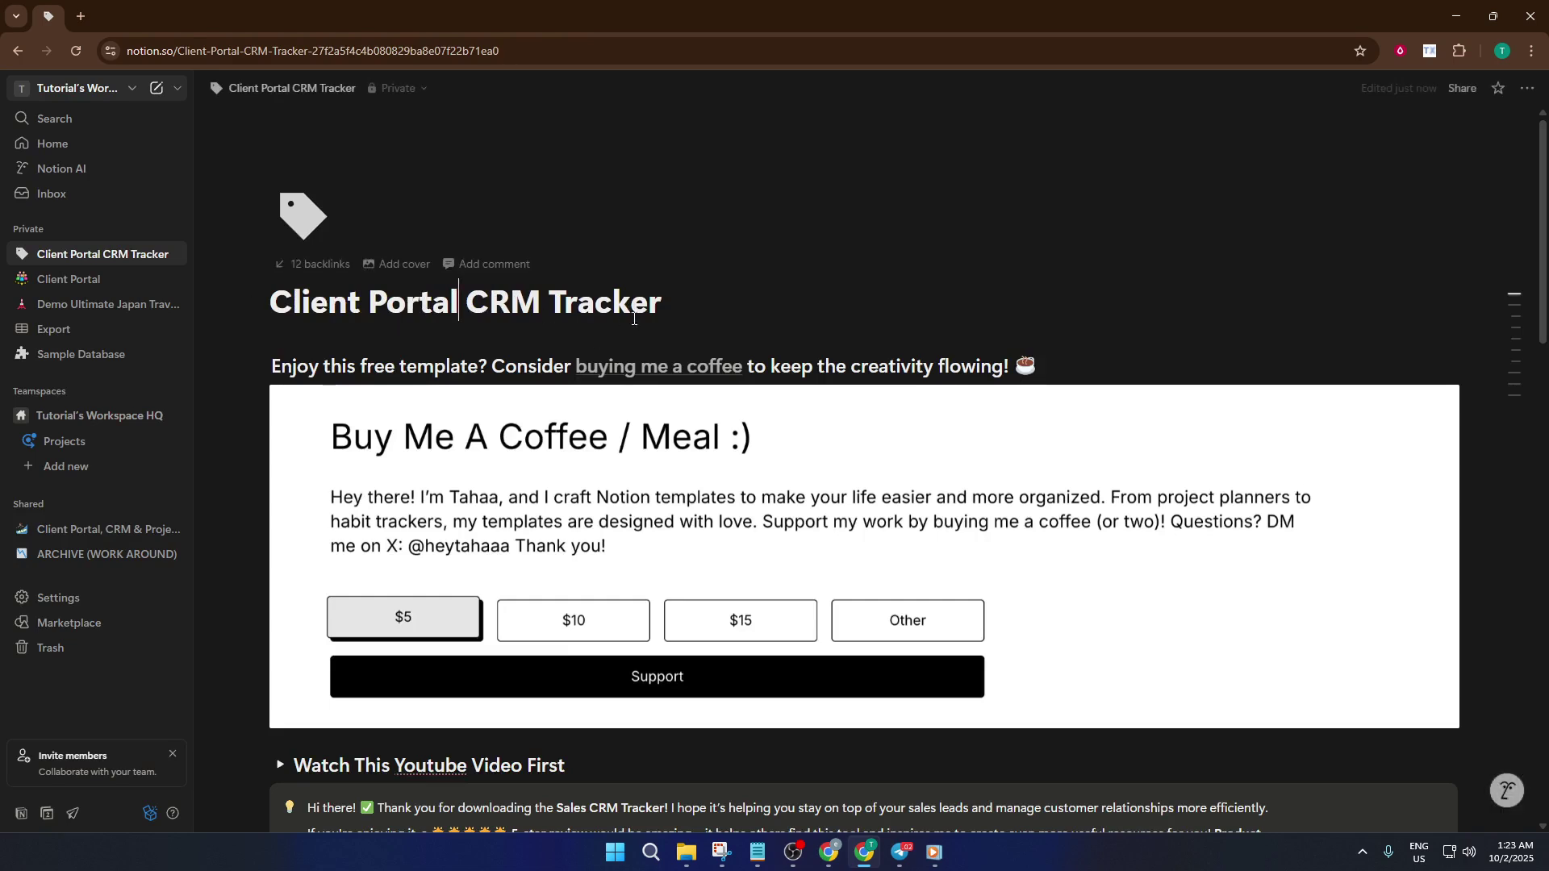
- Replace "Tracker" in the page title with "Management" and put "Demo" in front, giving "Demo Client Portal CRM Management"
{"action": "left_click_drag", "start_coordinate": [681, 306], "coordinate": [548, 302]}
{"action": "type", "text": "Manga"}
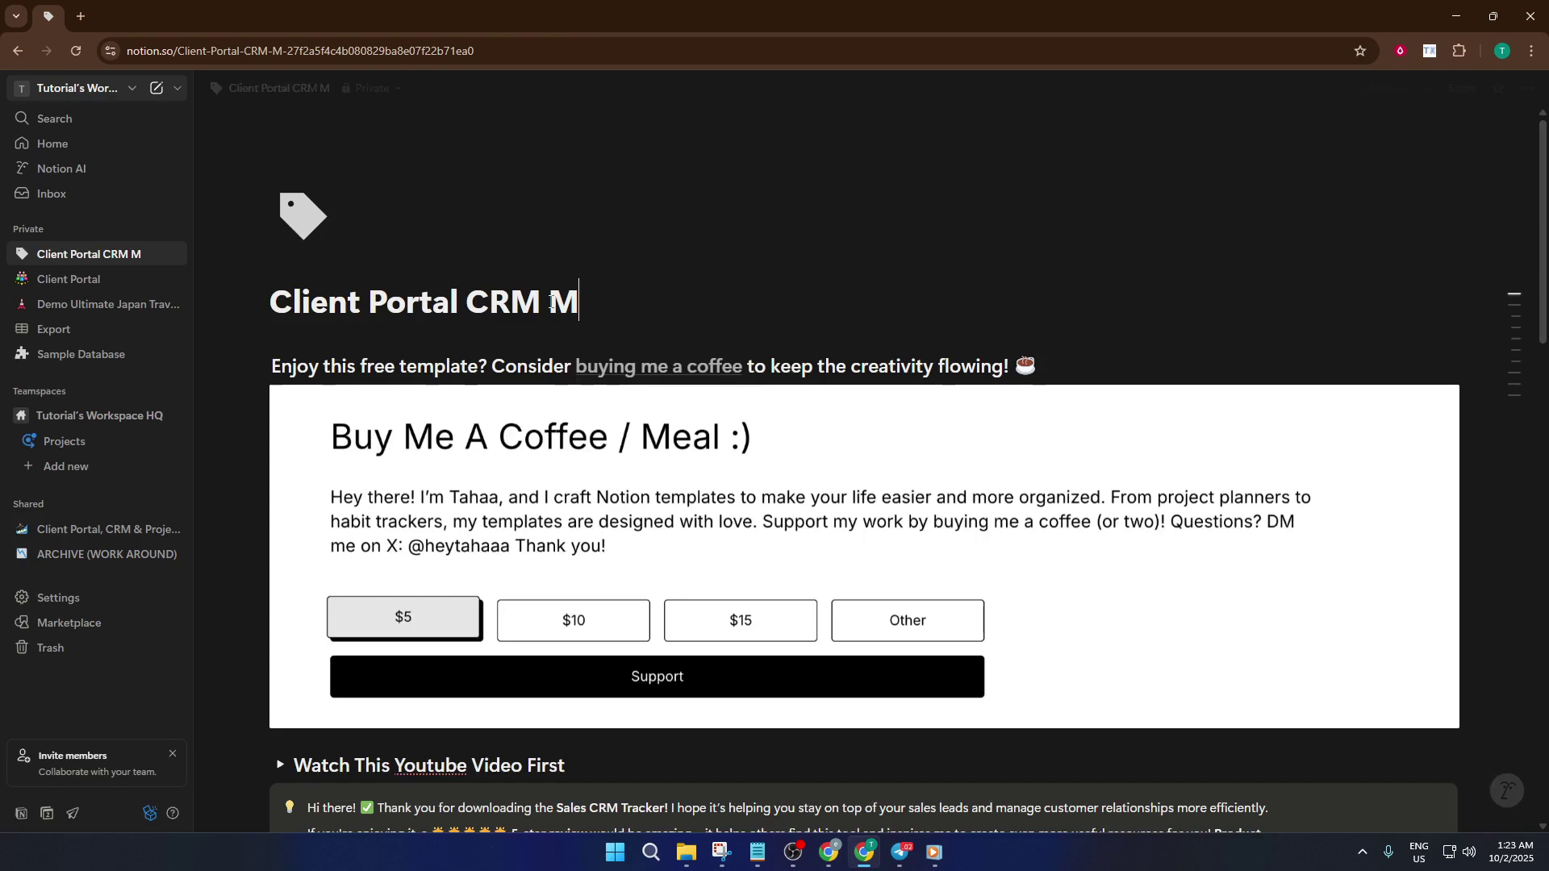
{"action": "key", "text": "BackSpace"}
{"action": "key", "text": "BackSpace"}
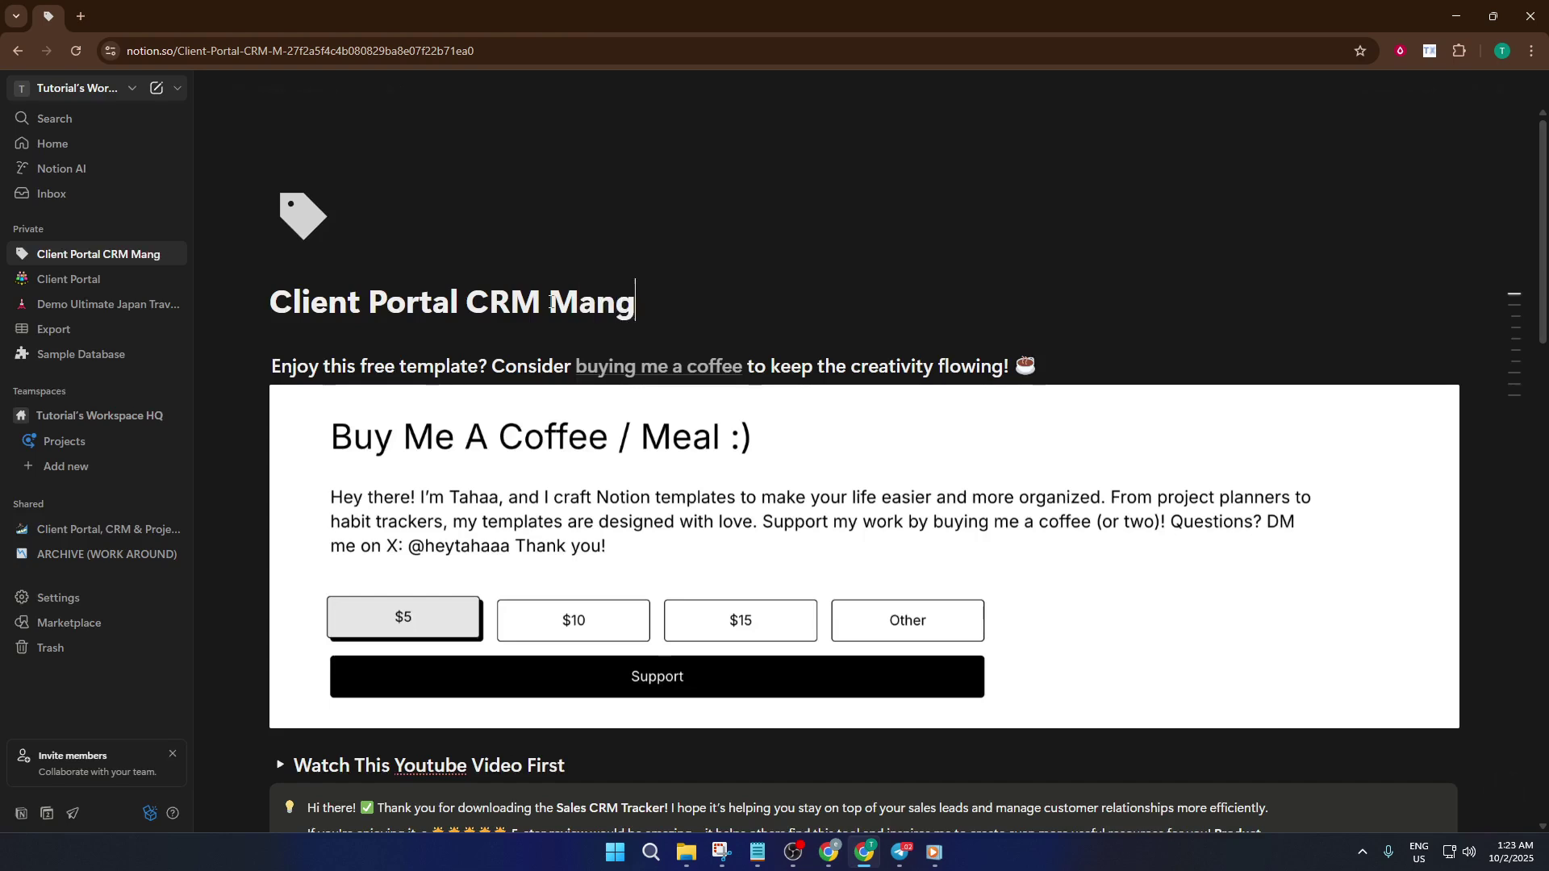
{"action": "type", "text": "e"}
{"action": "key", "text": "BackSpace"}
{"action": "type", "text": "age"}
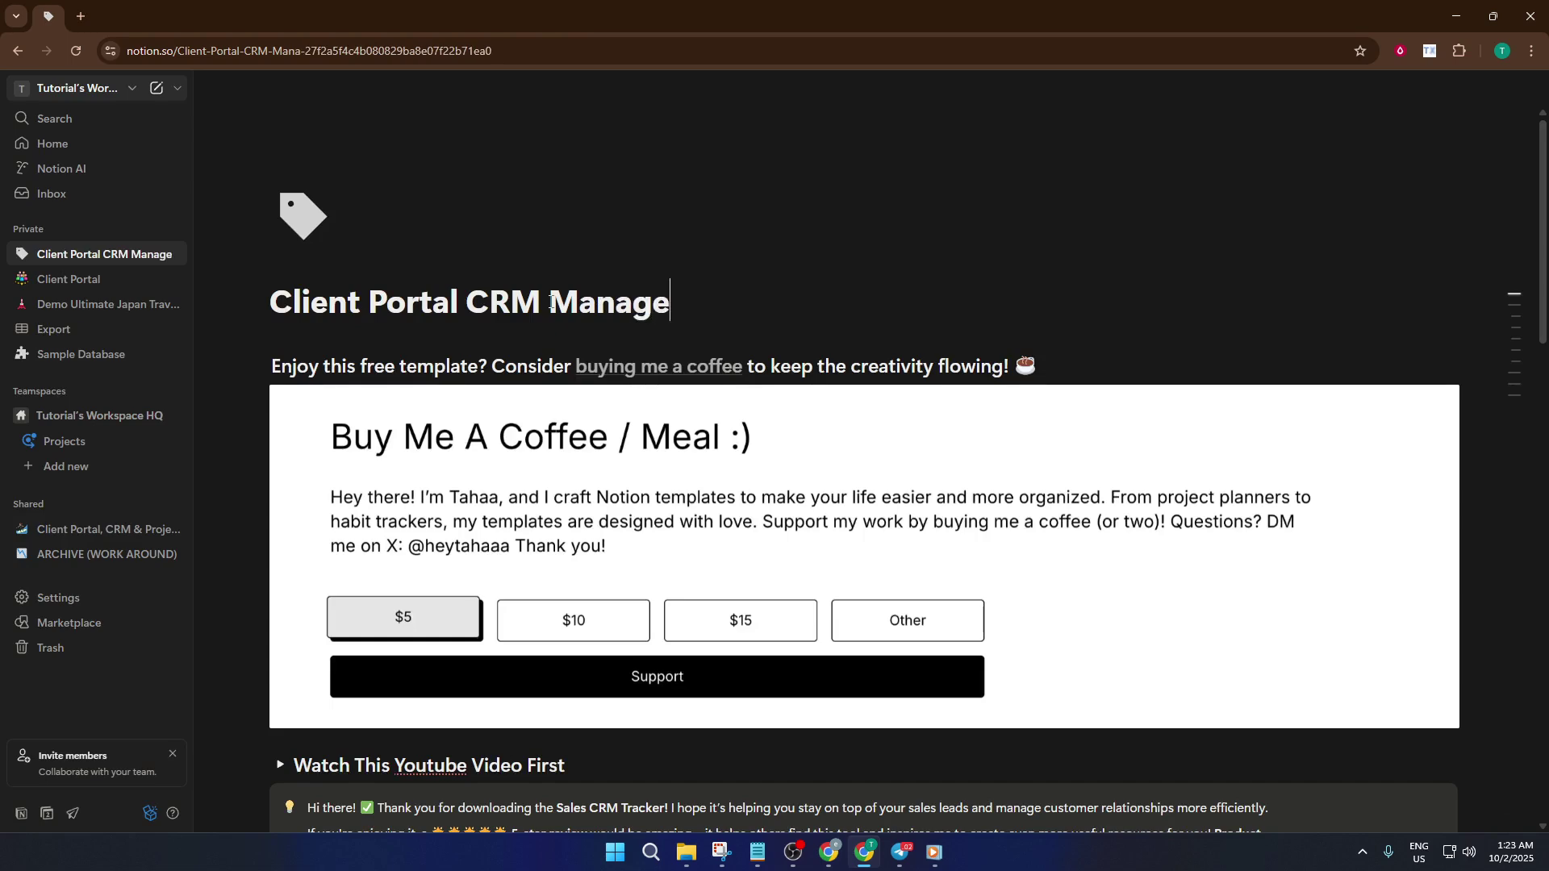
{"action": "type", "text": "ment"}
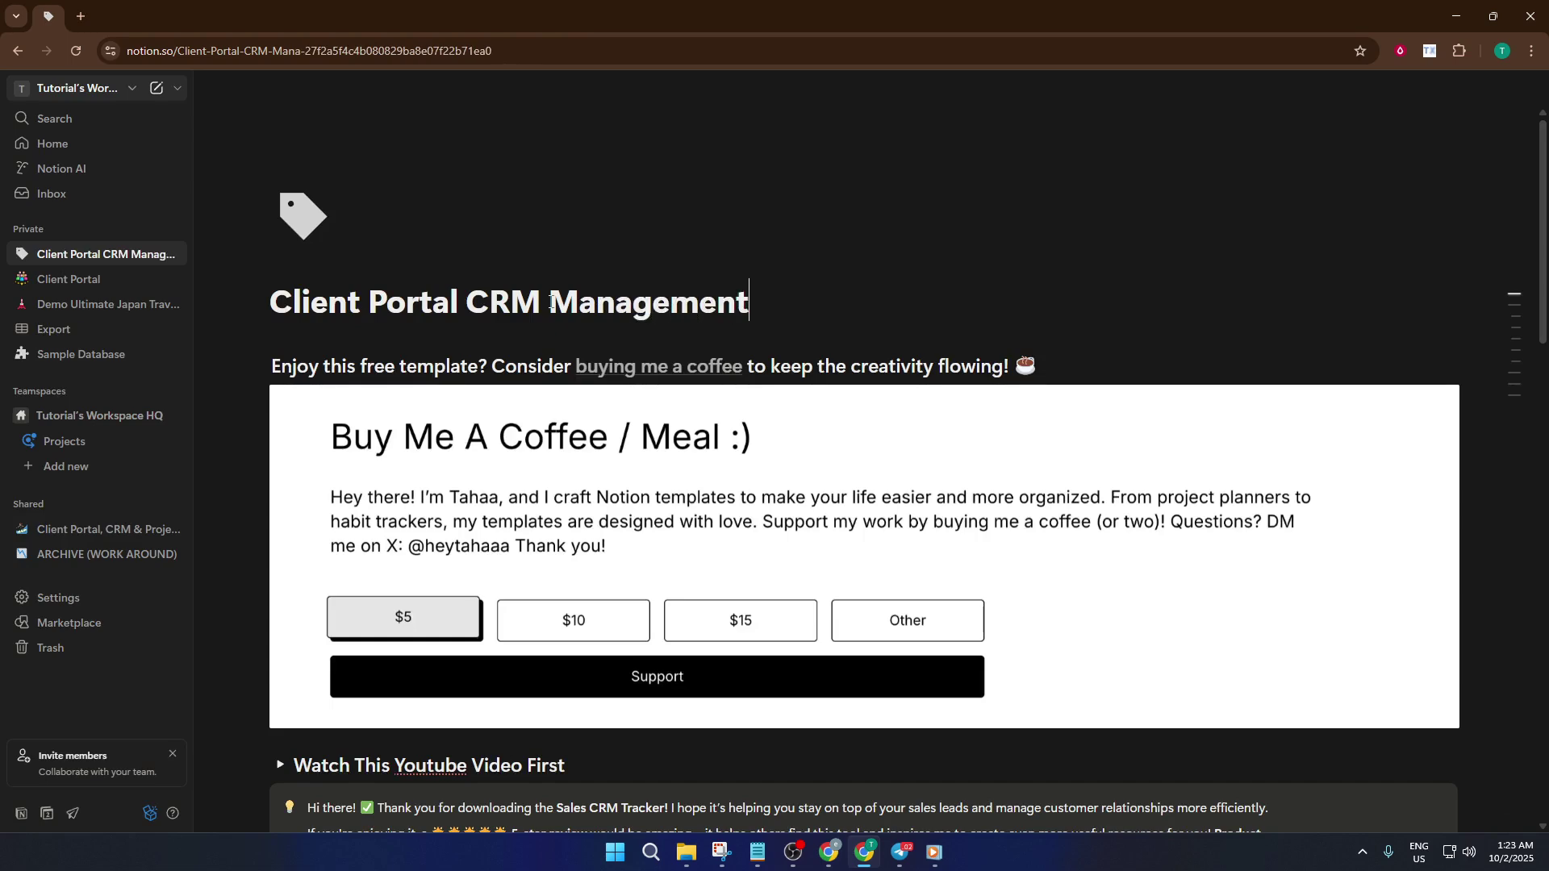
{"action": "left_click", "coordinate": [276, 295]}
{"action": "type", "text": "Demo"}
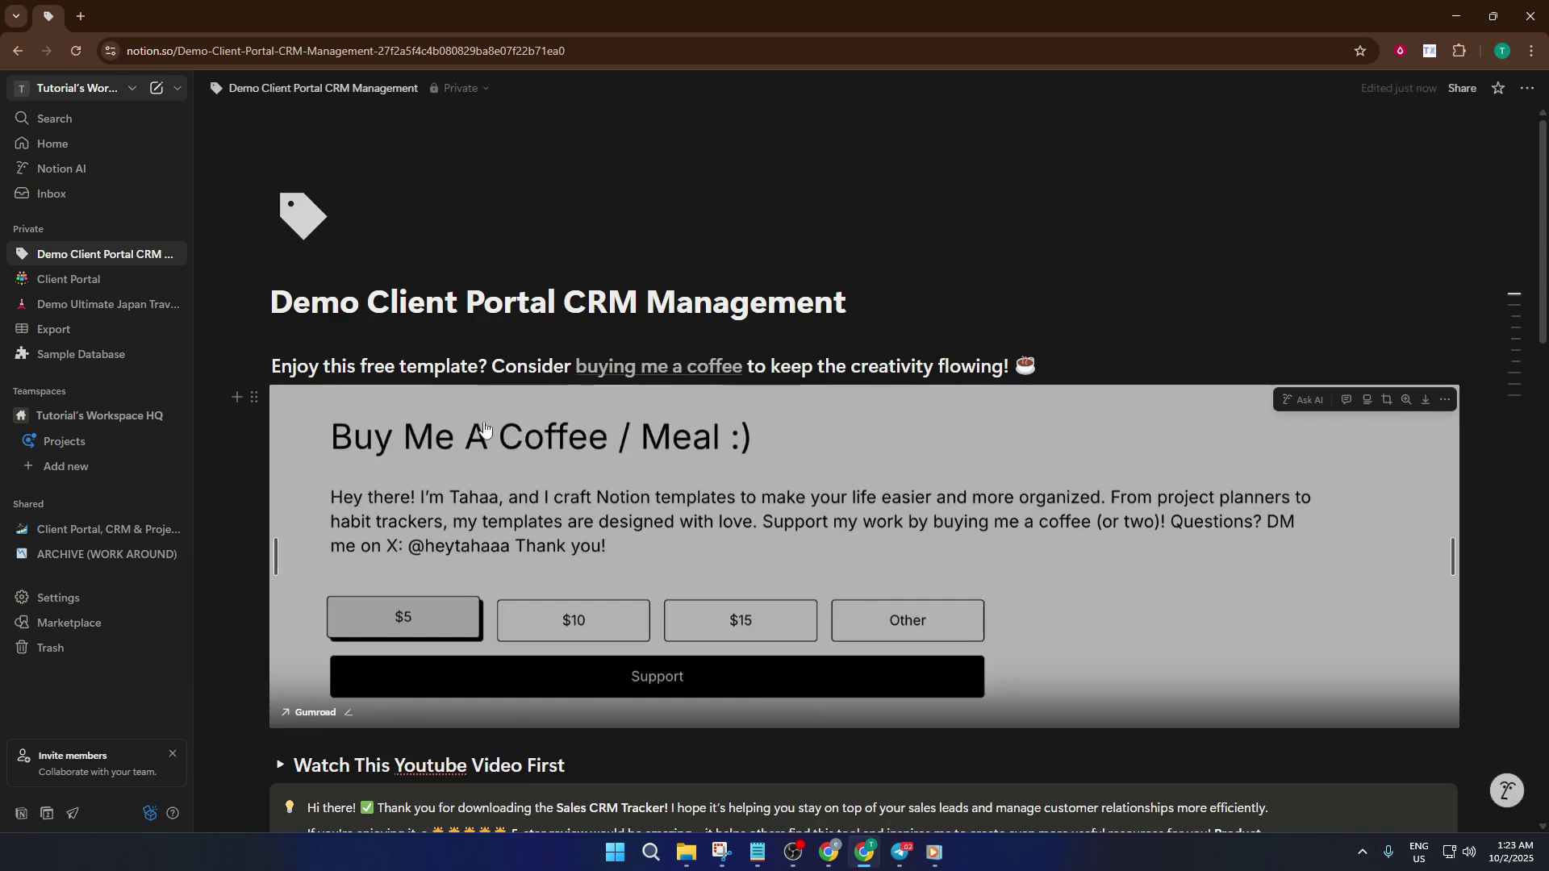
- Delete the "Buy Me A Coffee / Meal" image block below the page title
{"action": "scroll", "coordinate": [664, 456], "scroll_direction": "down", "scroll_amount": 3}
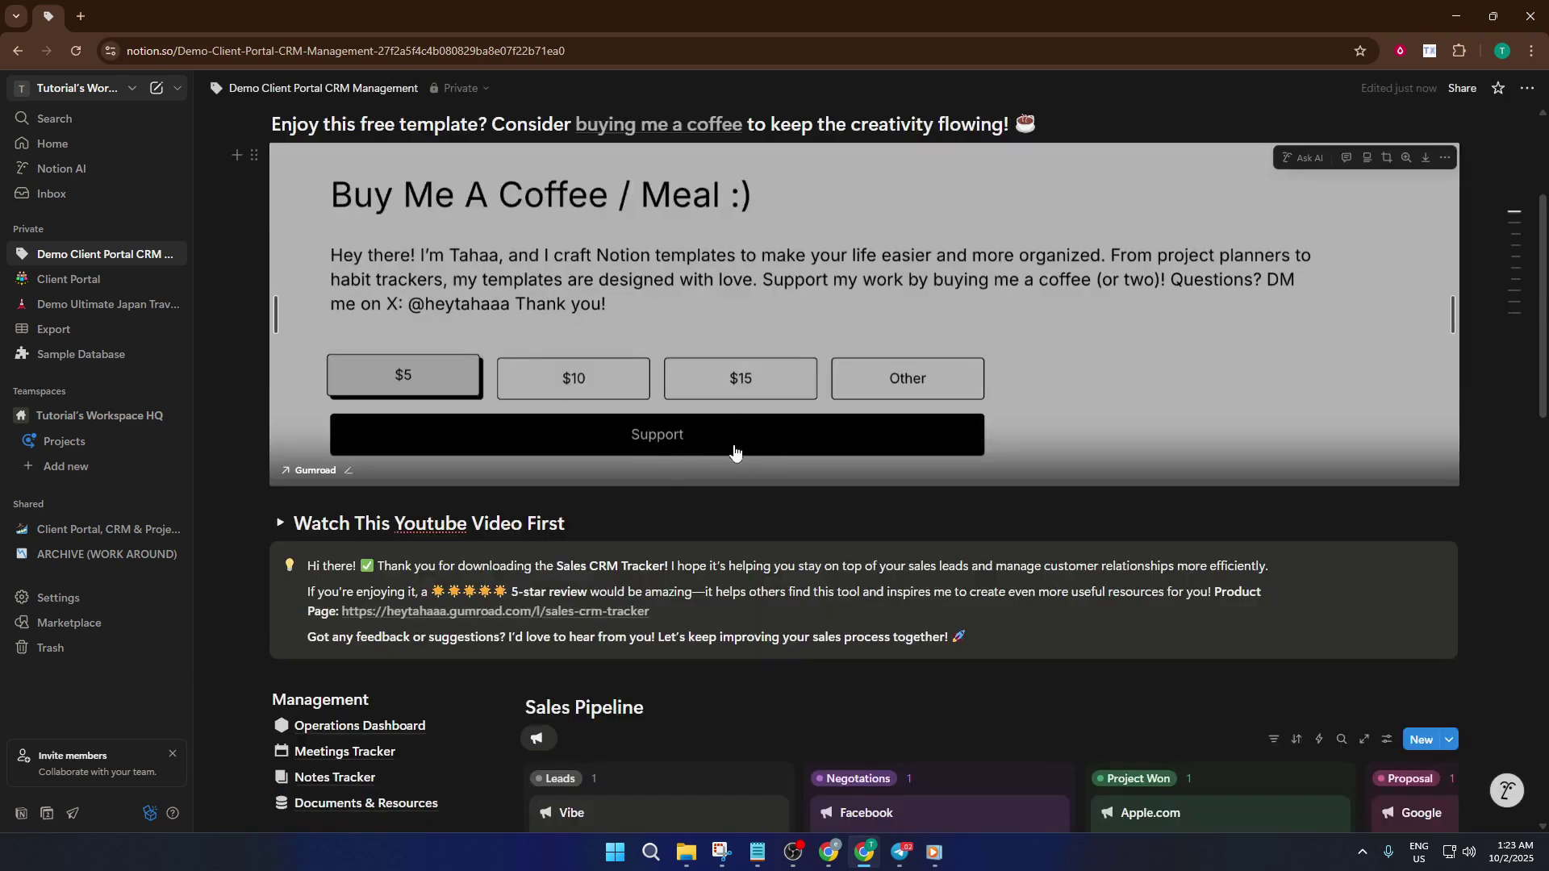
{"action": "scroll", "coordinate": [733, 446], "scroll_direction": "up", "scroll_amount": 1}
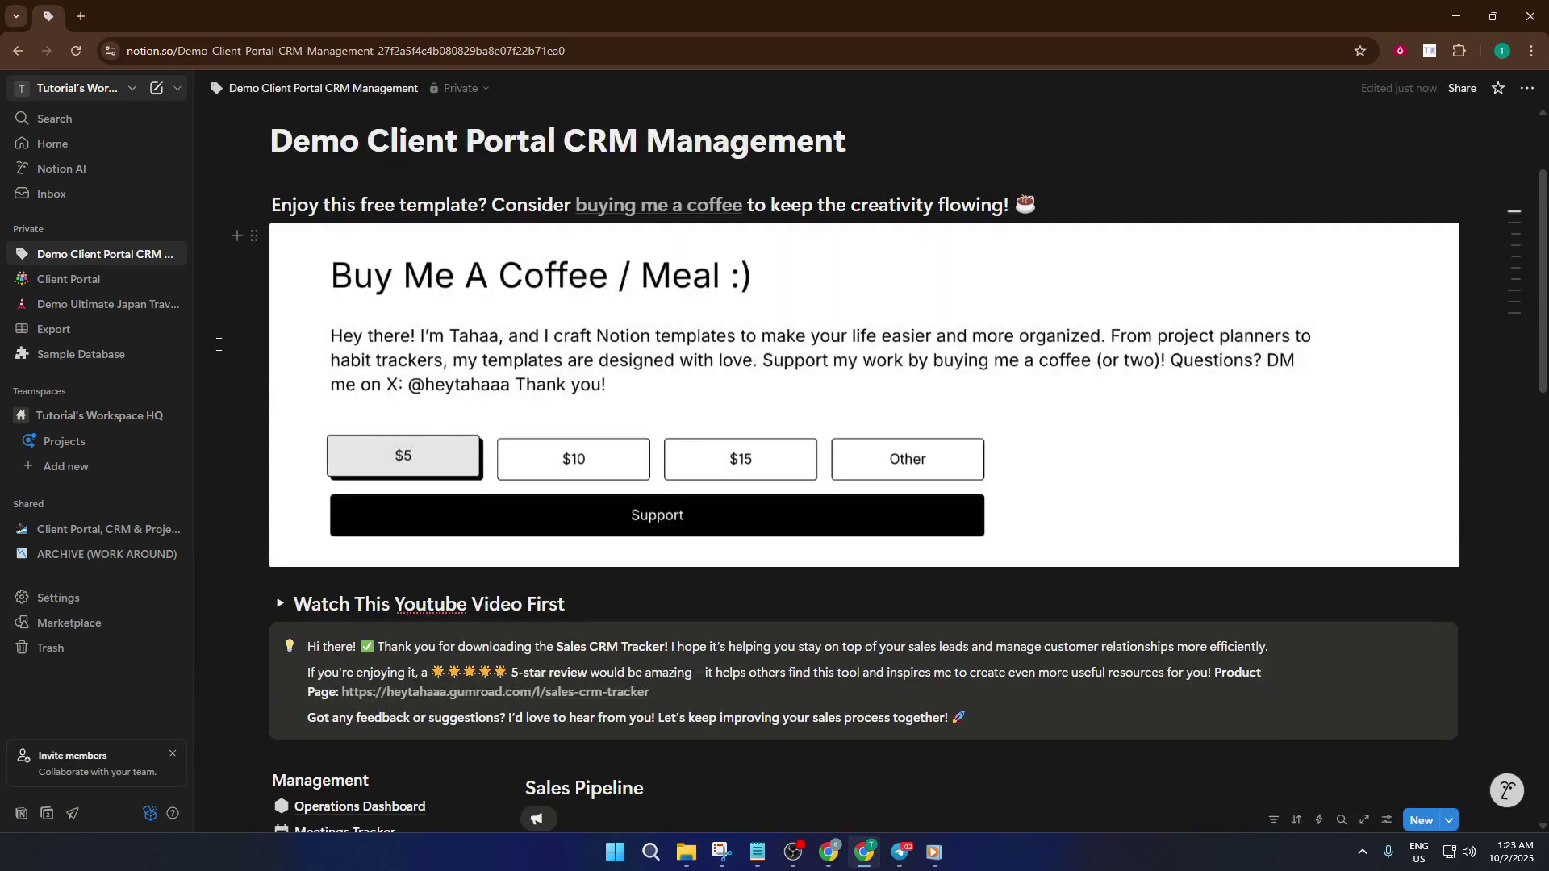
{"action": "left_click", "coordinate": [253, 239]}
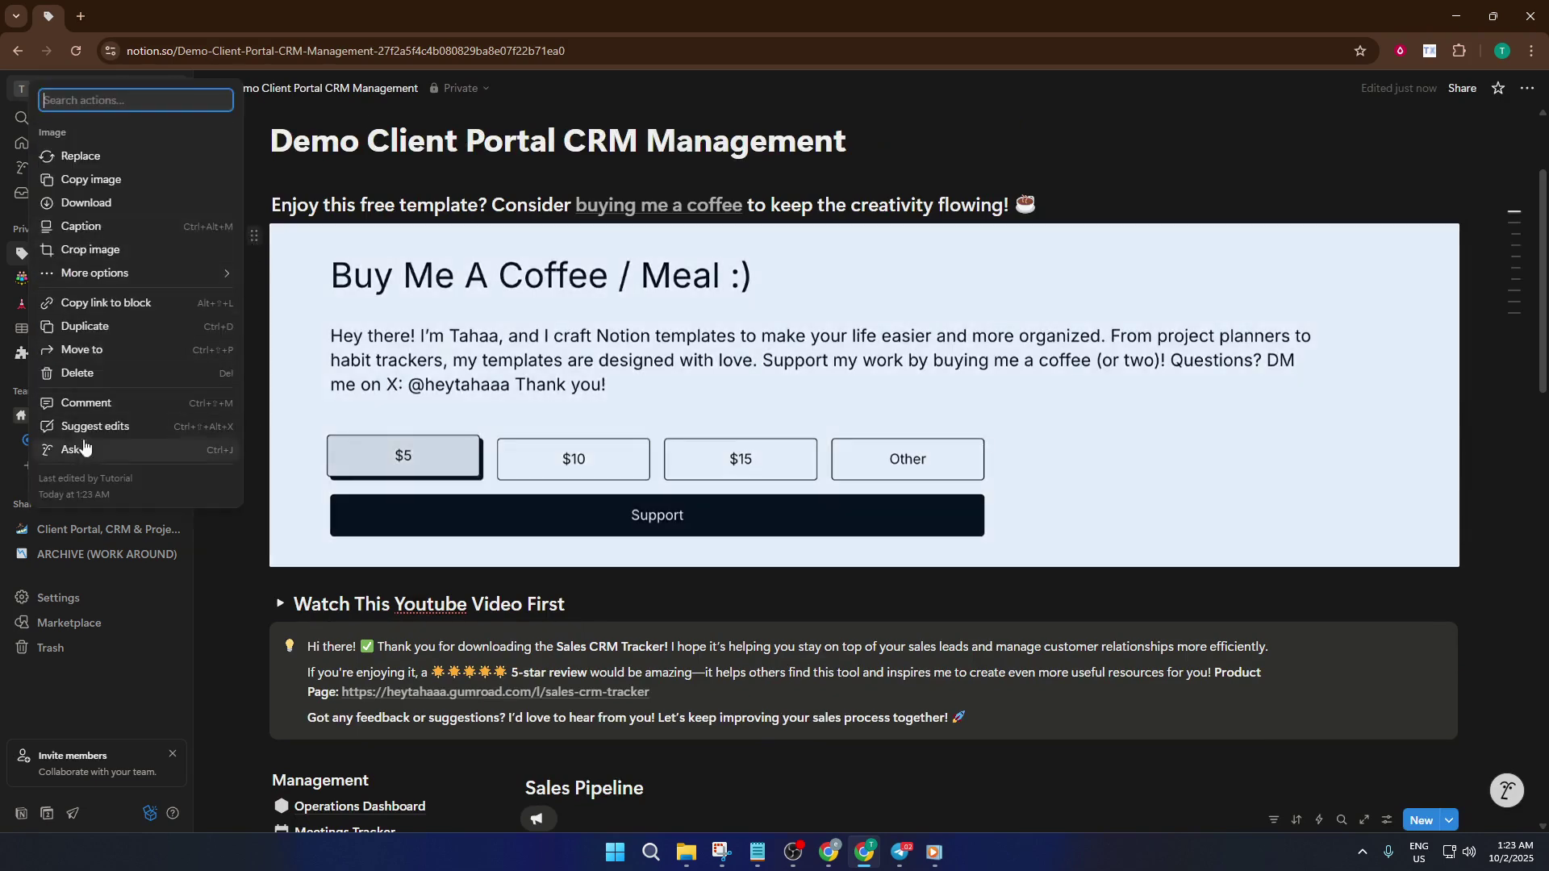
{"action": "left_click", "coordinate": [100, 385]}
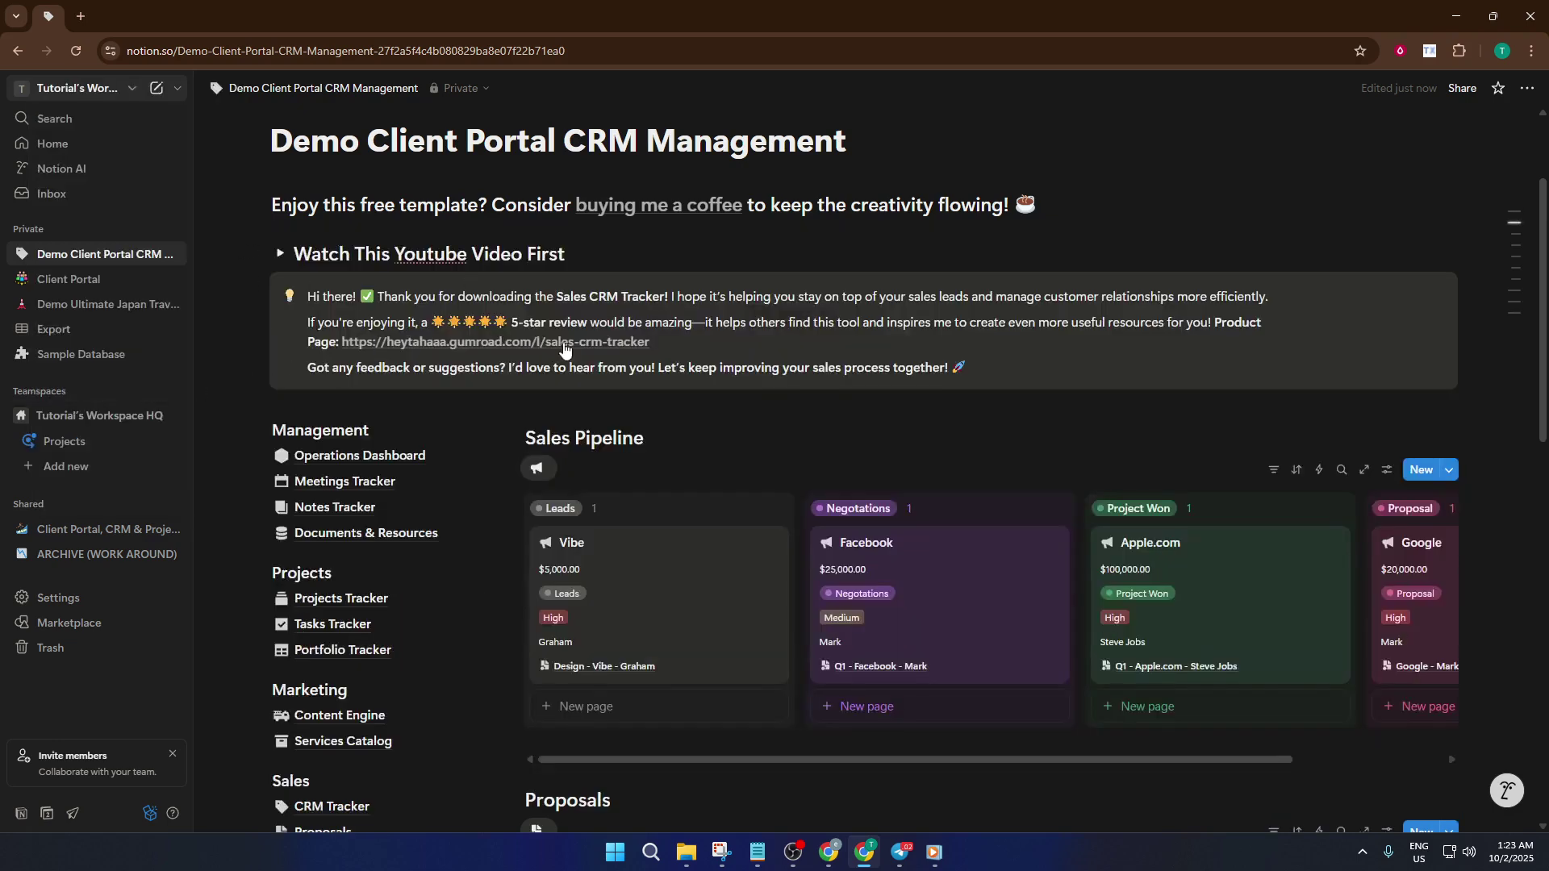
- Delete the callout block that thanks the reader for downloading the template
{"action": "scroll", "coordinate": [400, 379], "scroll_direction": "down", "scroll_amount": 1}
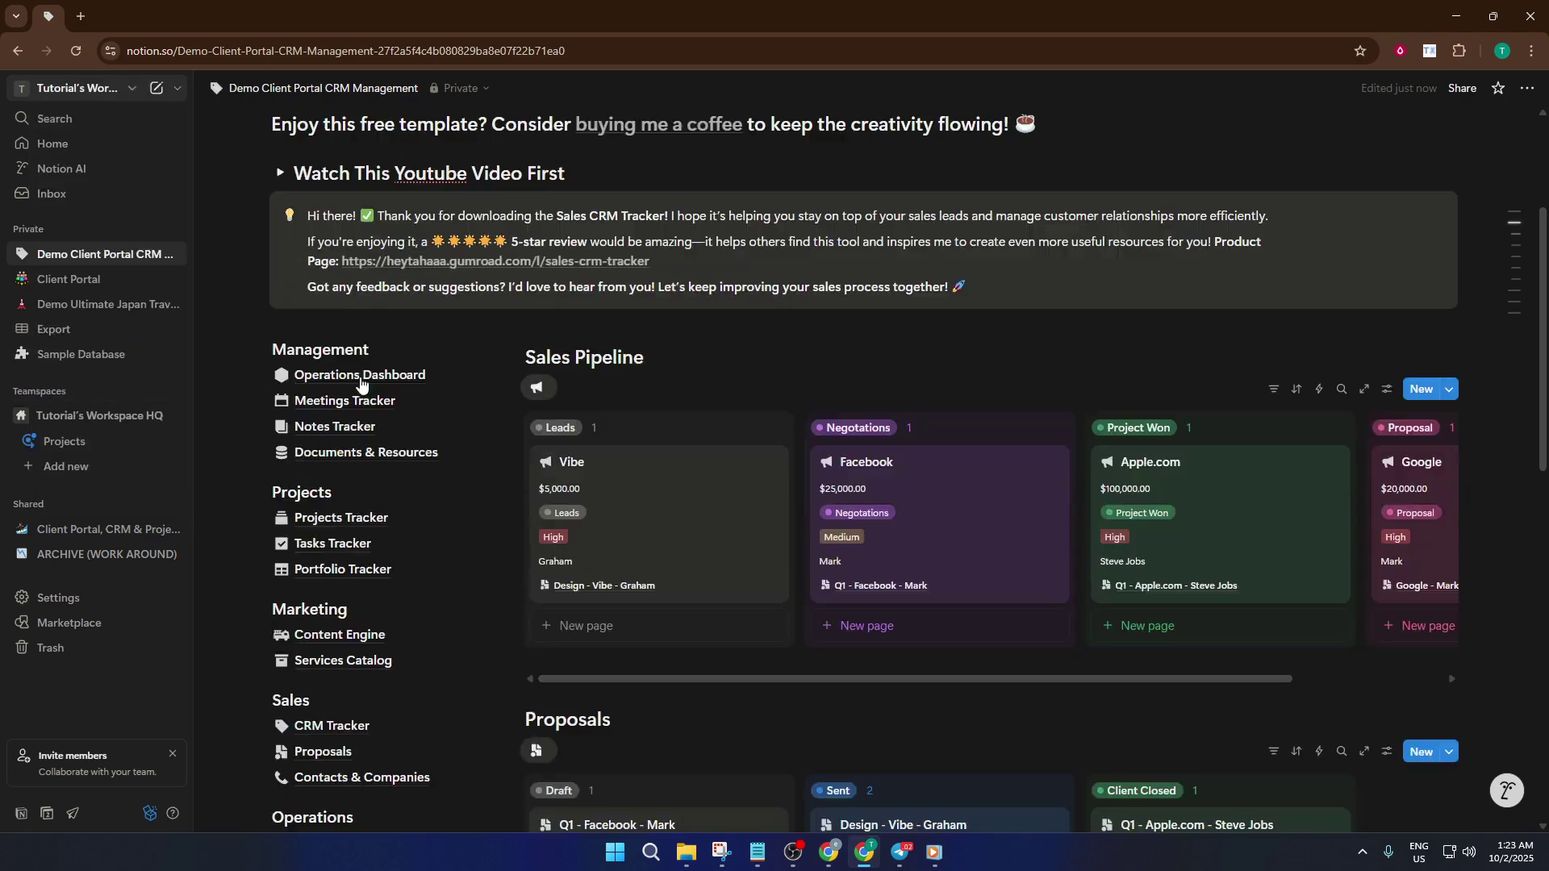
{"action": "scroll", "coordinate": [401, 403], "scroll_direction": "up", "scroll_amount": 2}
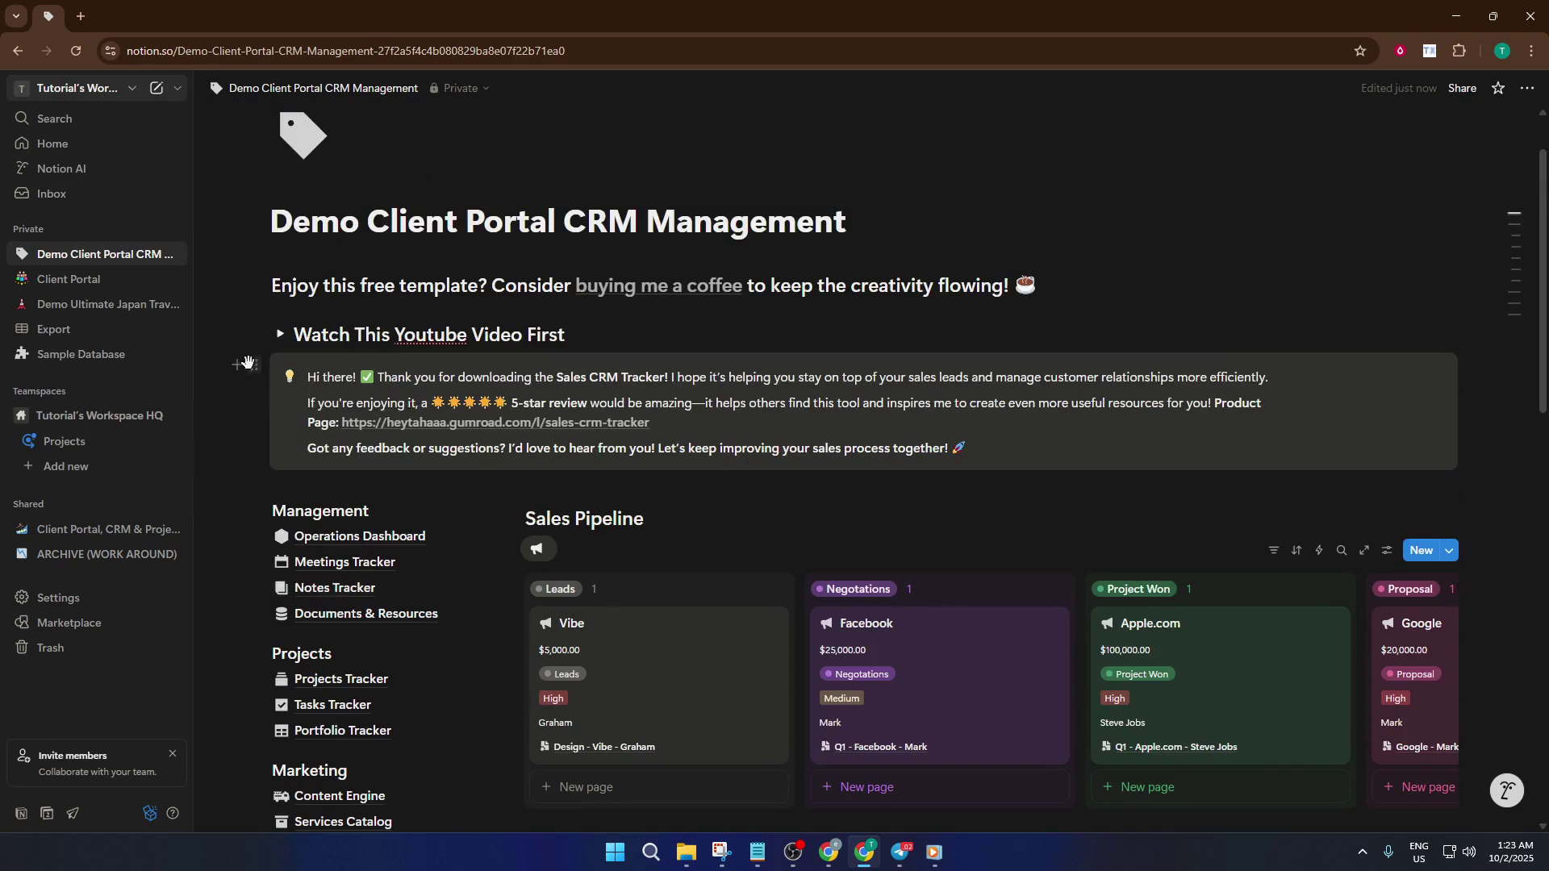
{"action": "left_click", "coordinate": [254, 366]}
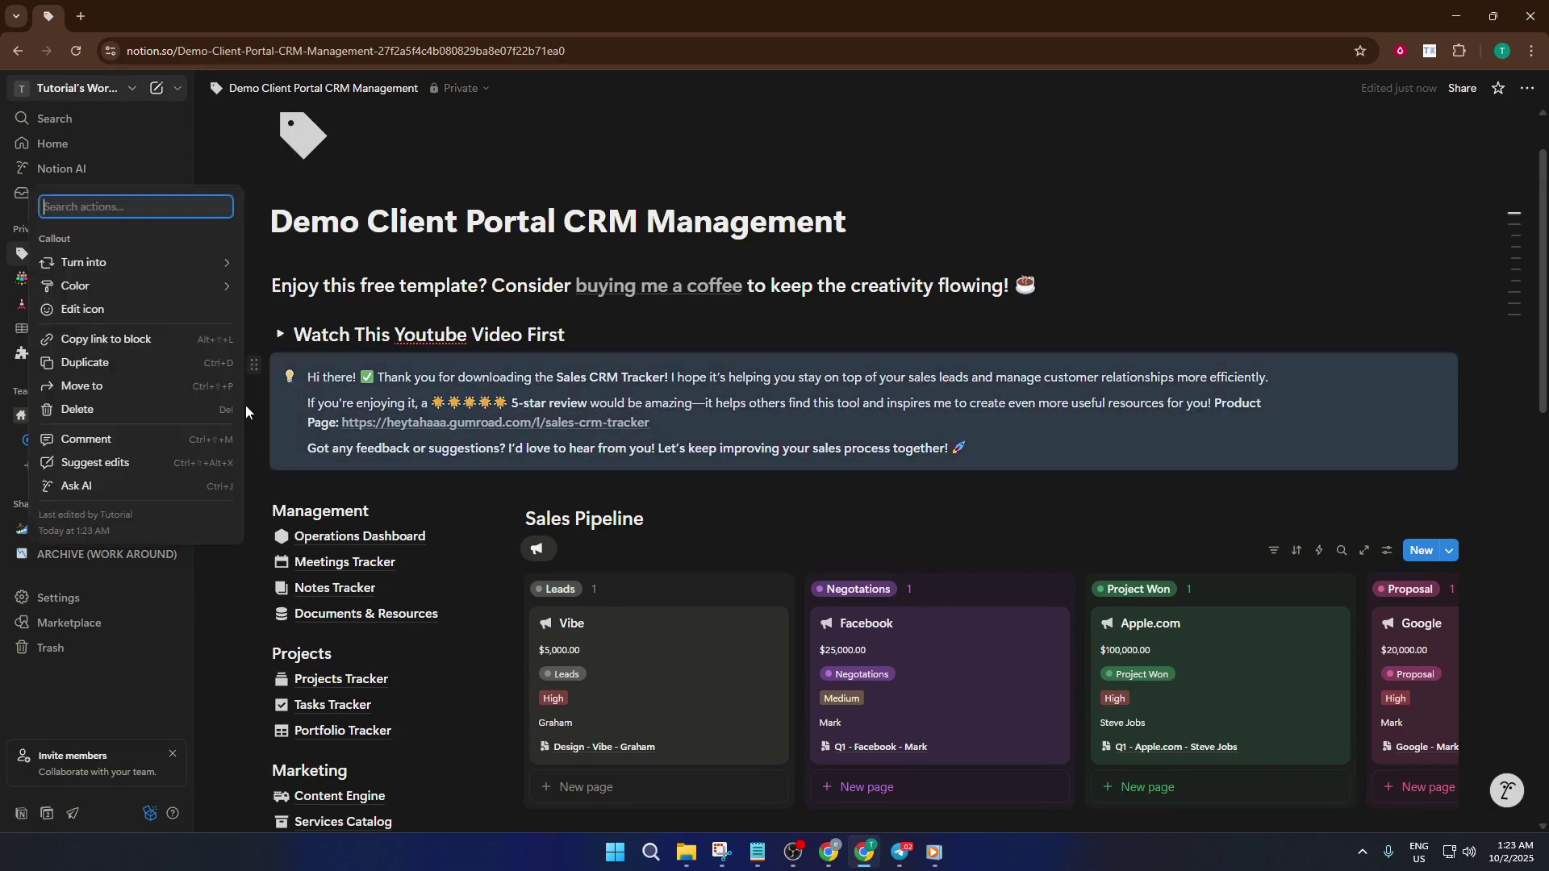
{"action": "left_click", "coordinate": [145, 410]}
- View the Operations Dashboard and Meetings Tracker subpages, returning to the Demo Client Portal CRM Management page after each
{"action": "scroll", "coordinate": [564, 404], "scroll_direction": "down", "scroll_amount": 2}
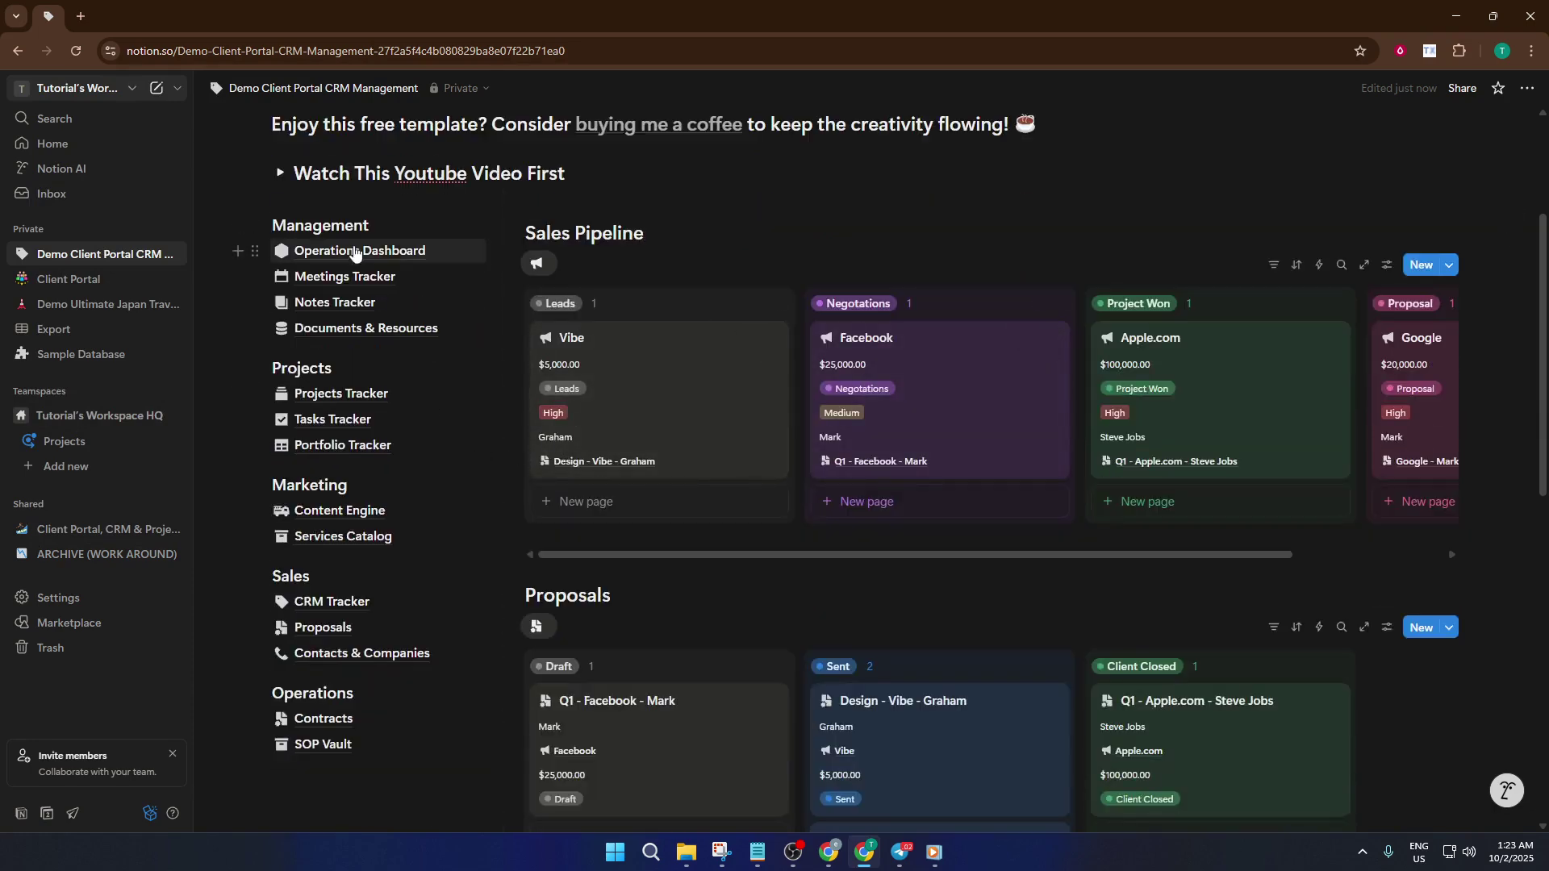
{"action": "left_click", "coordinate": [318, 253]}
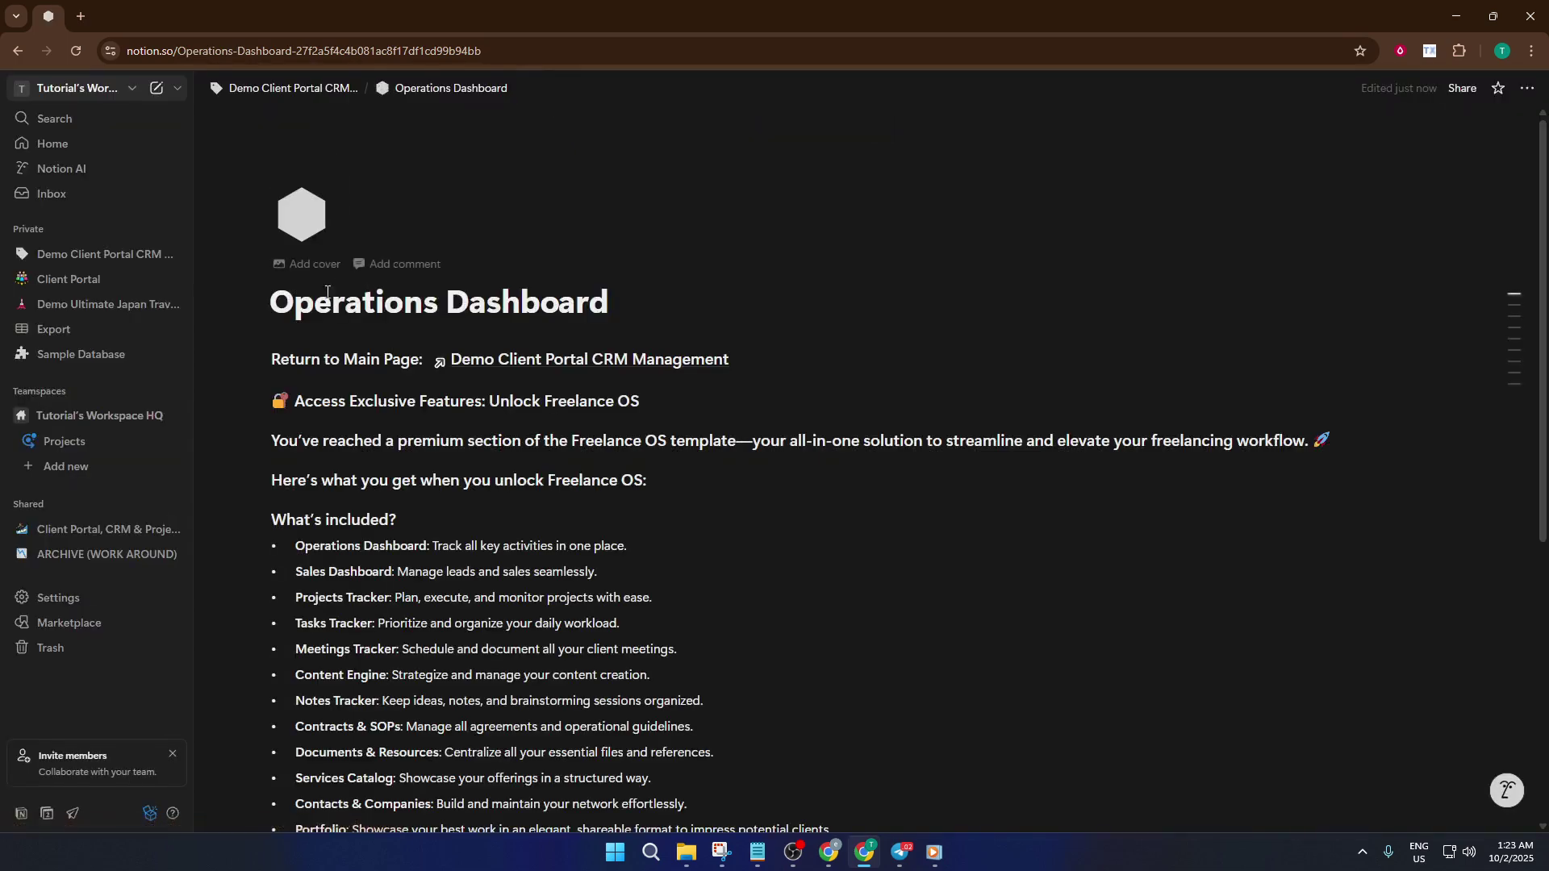
{"action": "scroll", "coordinate": [323, 218], "scroll_direction": "down", "scroll_amount": 2}
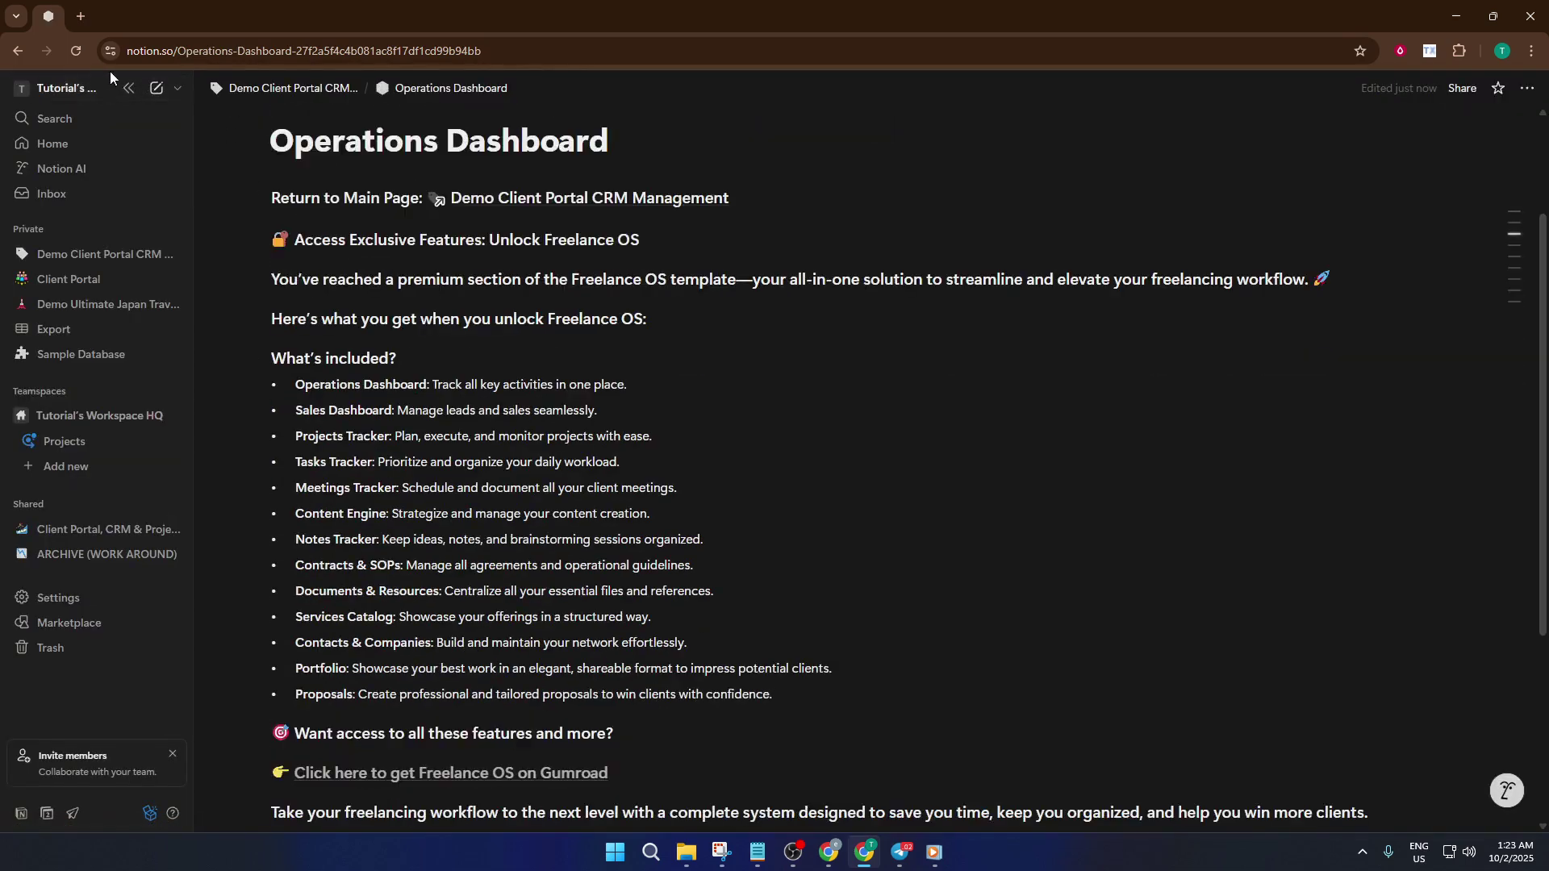
{"action": "left_click", "coordinate": [20, 57]}
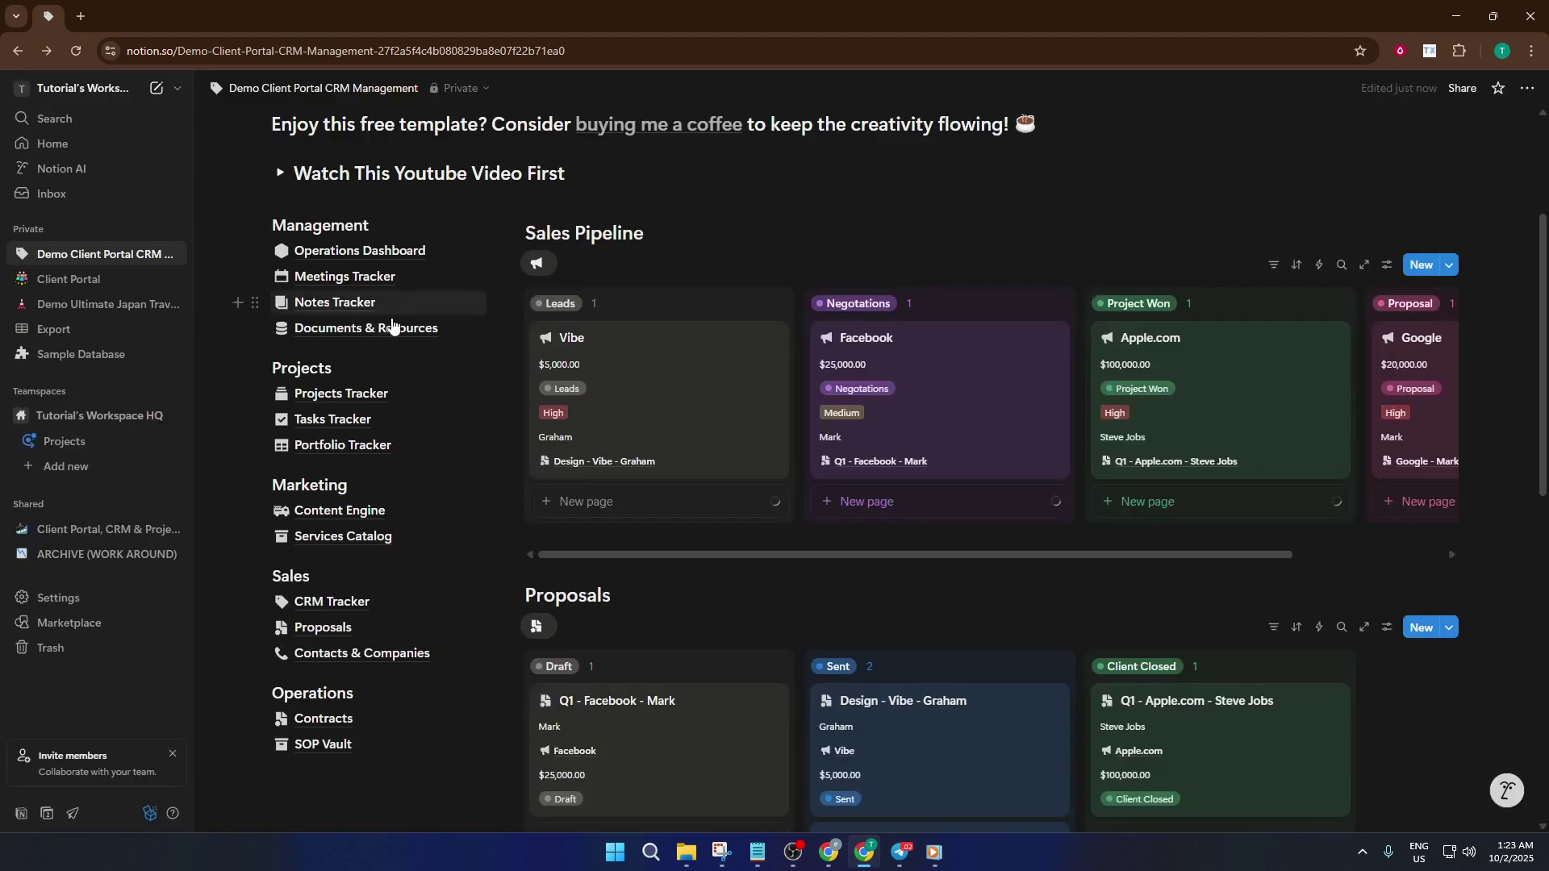
{"action": "left_click", "coordinate": [316, 276]}
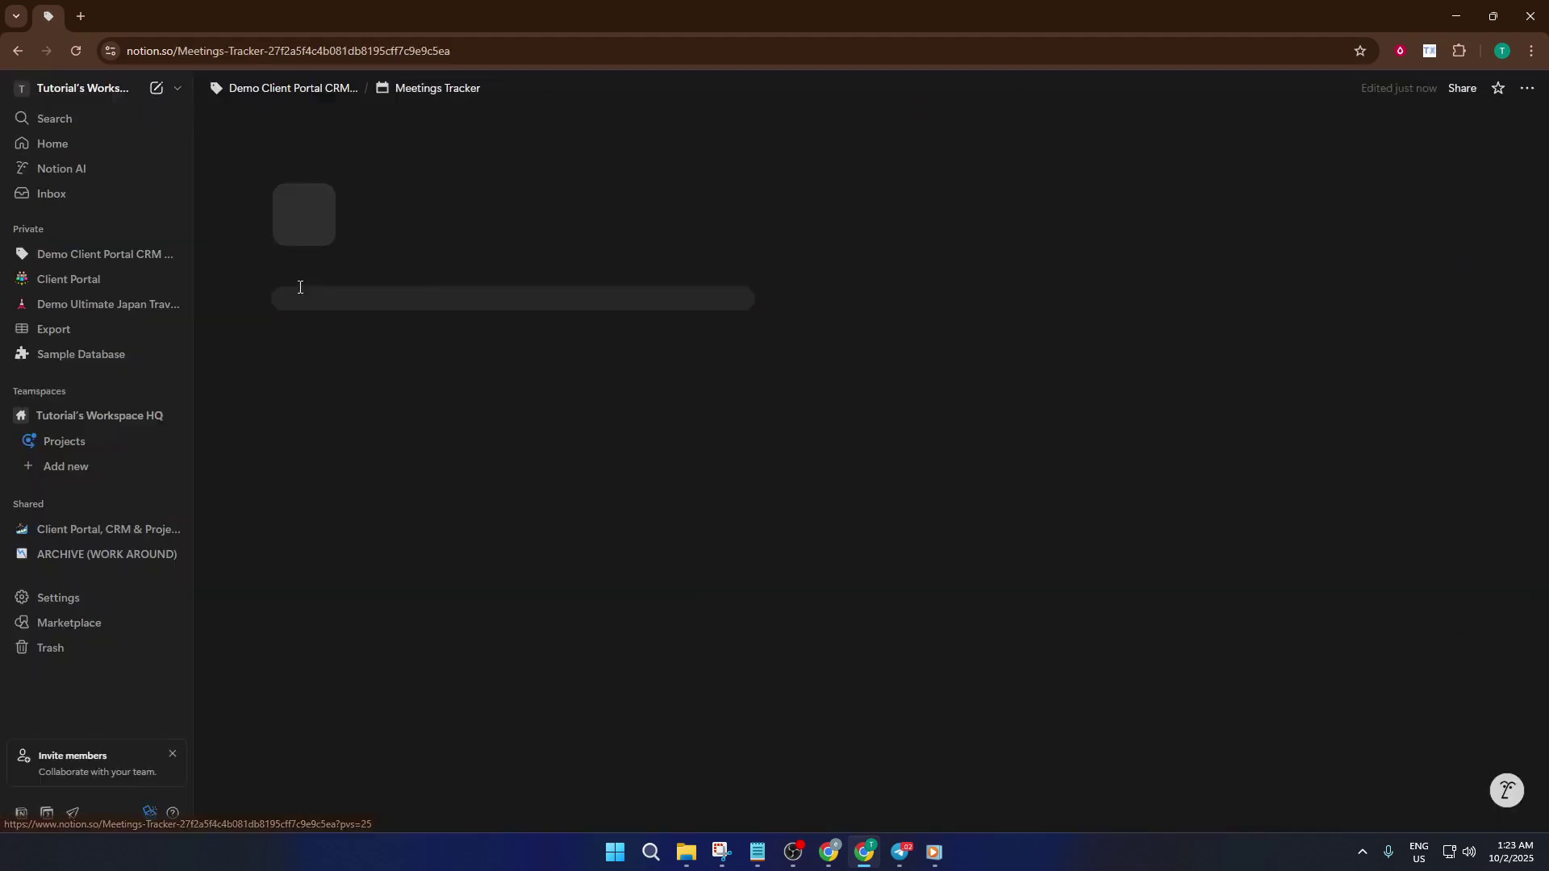
{"action": "left_click", "coordinate": [266, 89]}
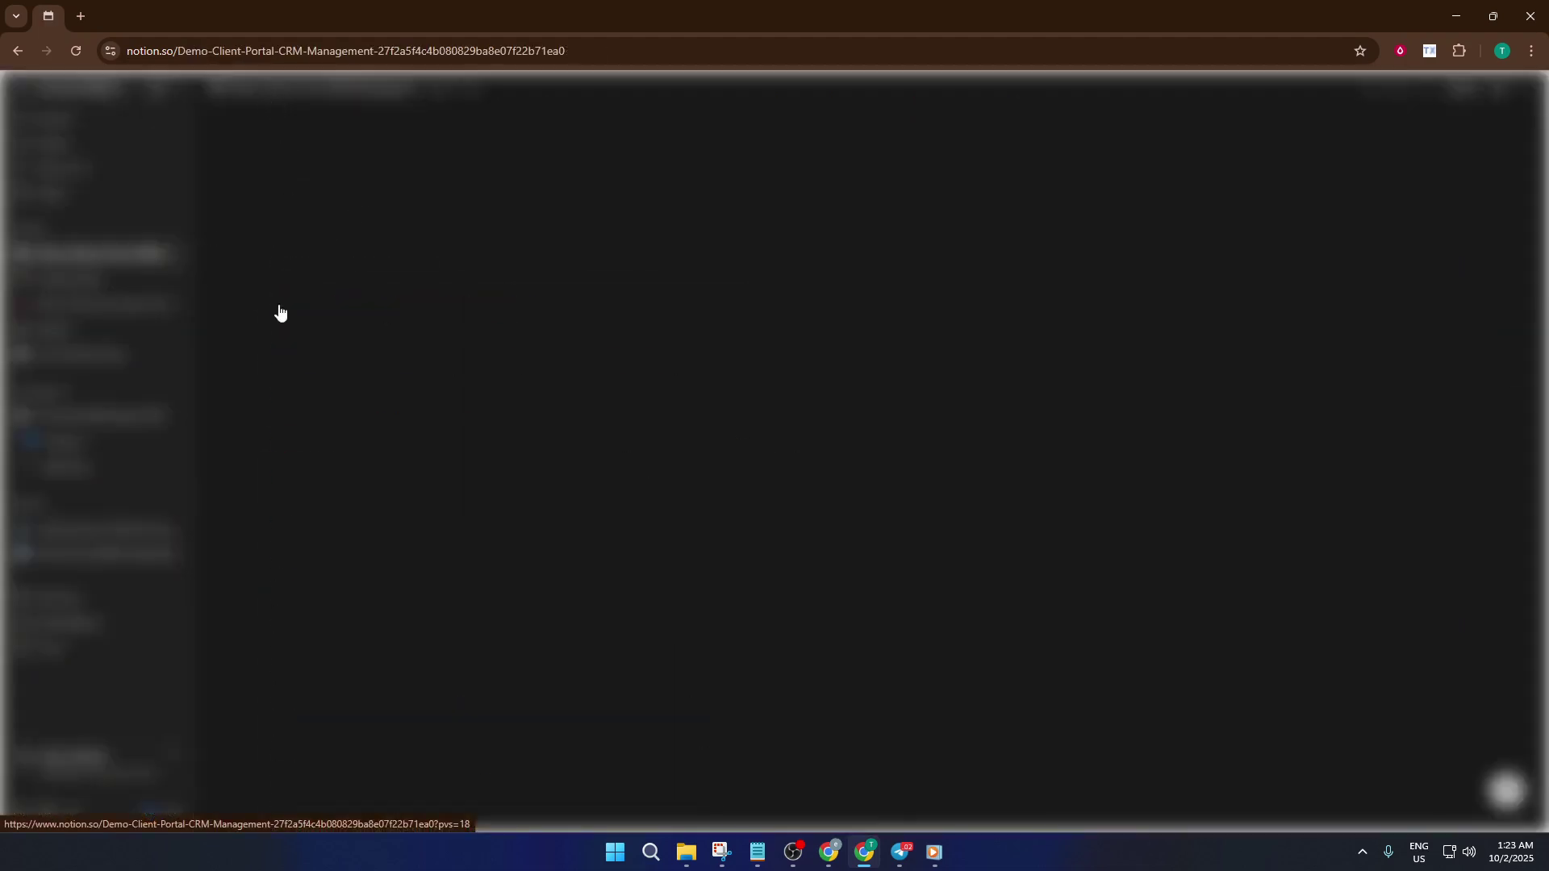
- View the Notes Tracker subpage through to its end, and return to the Demo Client Portal CRM Management page
{"action": "scroll", "coordinate": [370, 521], "scroll_direction": "down", "scroll_amount": 2}
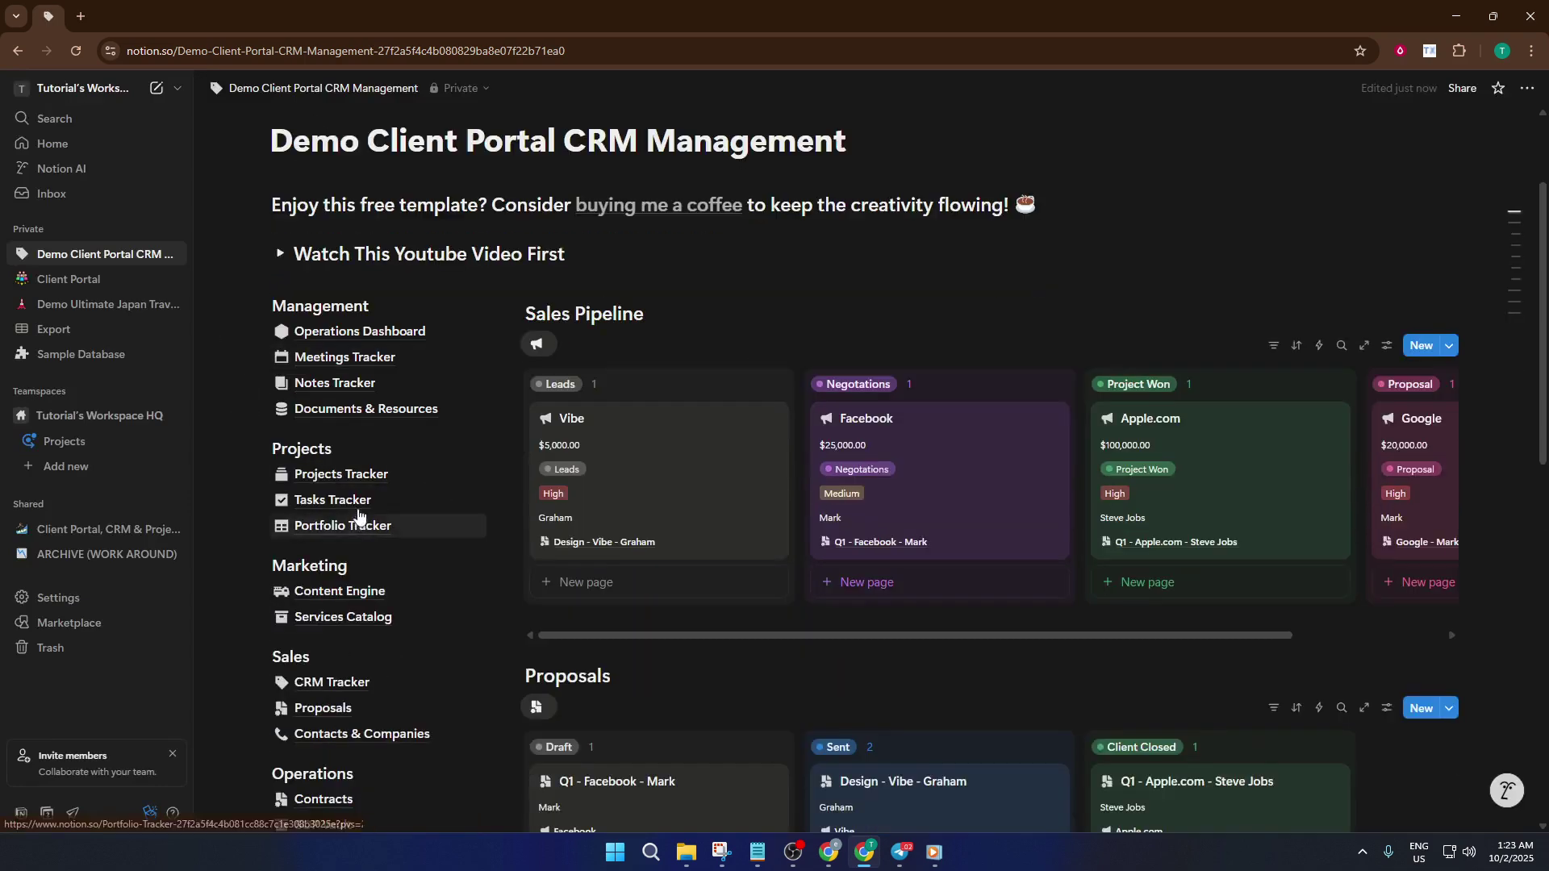
{"action": "left_click", "coordinate": [352, 386]}
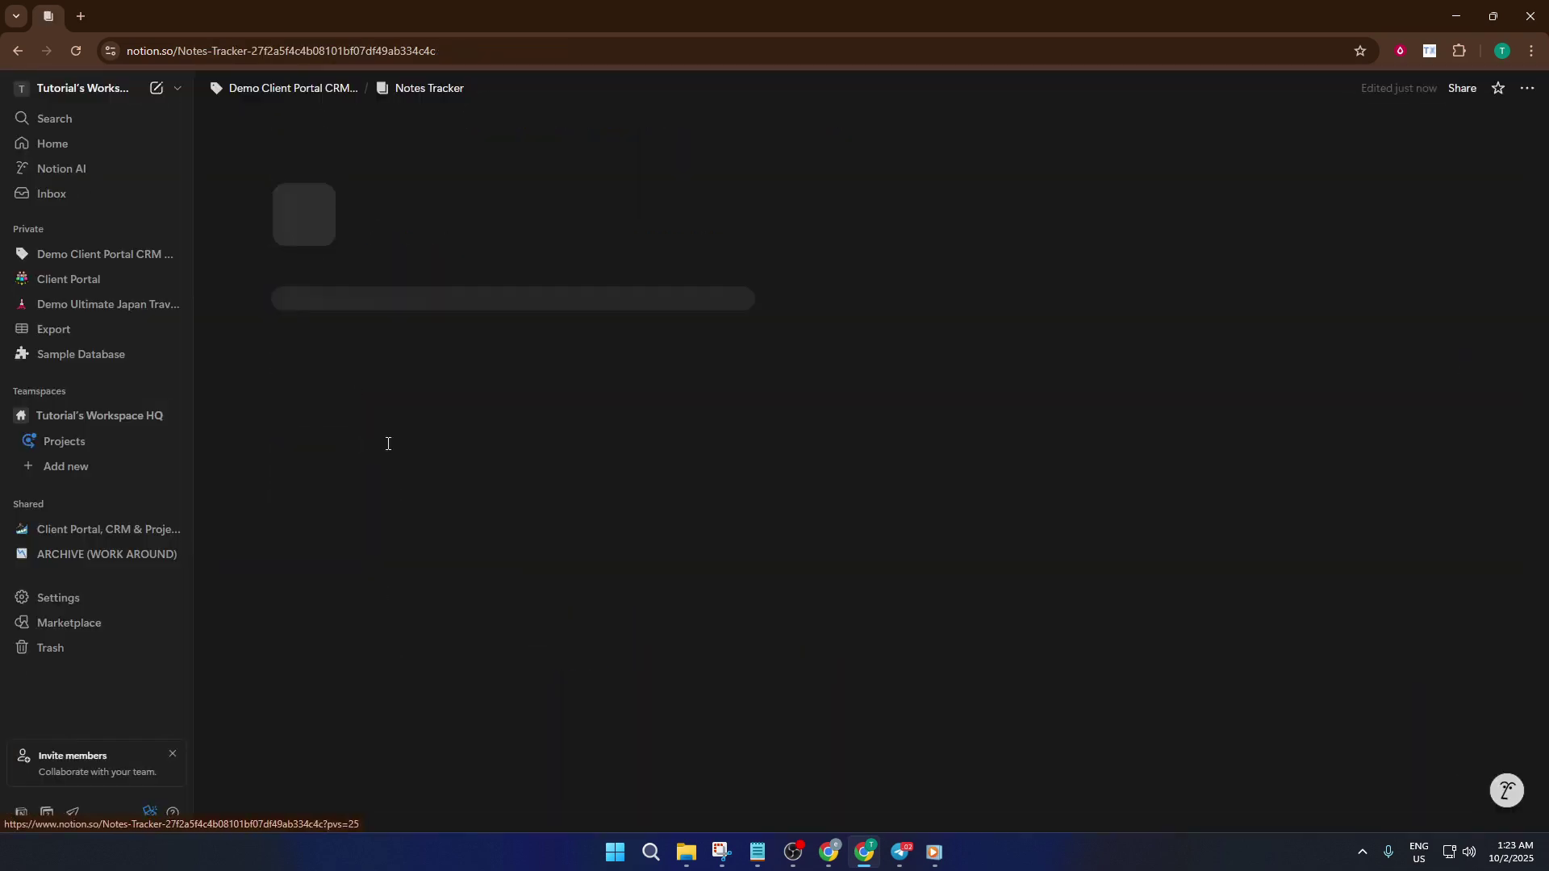
{"action": "scroll", "coordinate": [450, 529], "scroll_direction": "down", "scroll_amount": 5}
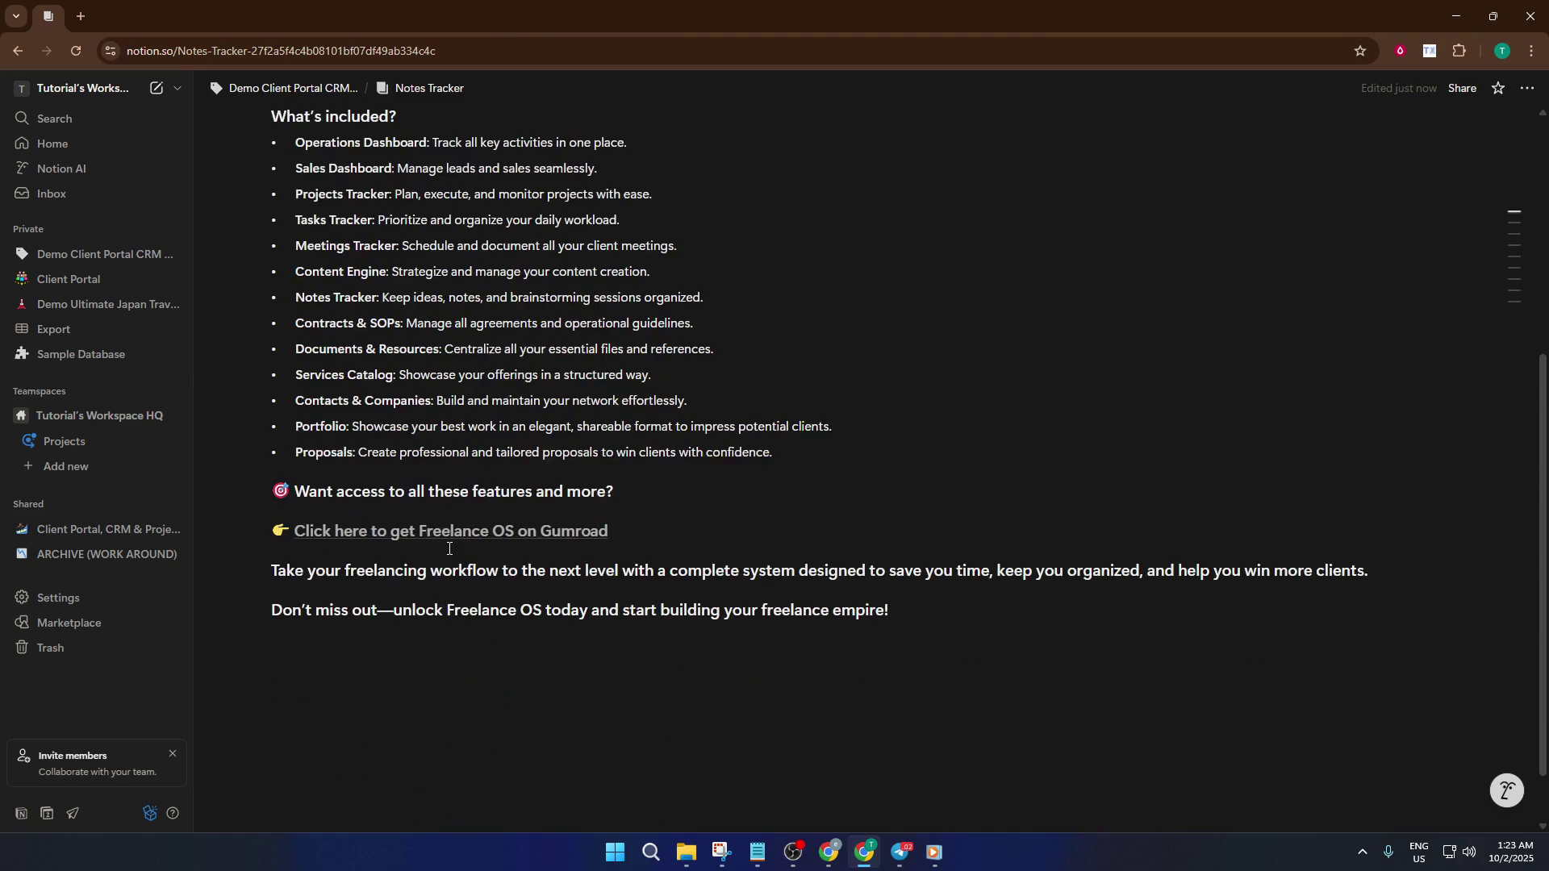
{"action": "scroll", "coordinate": [471, 414], "scroll_direction": "up", "scroll_amount": 5}
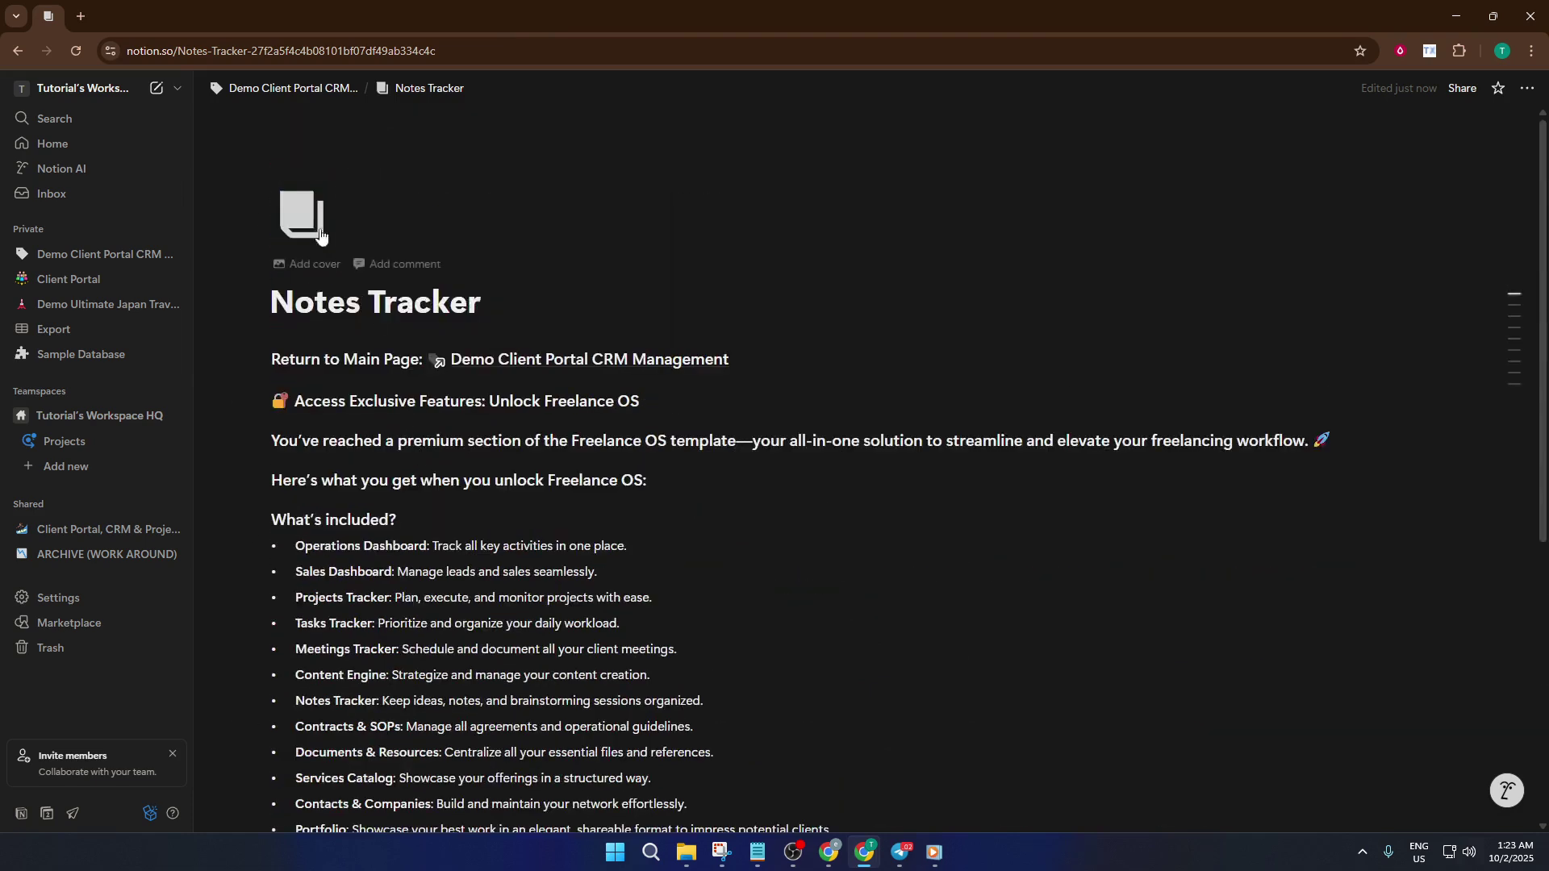
{"action": "left_click", "coordinate": [295, 88]}
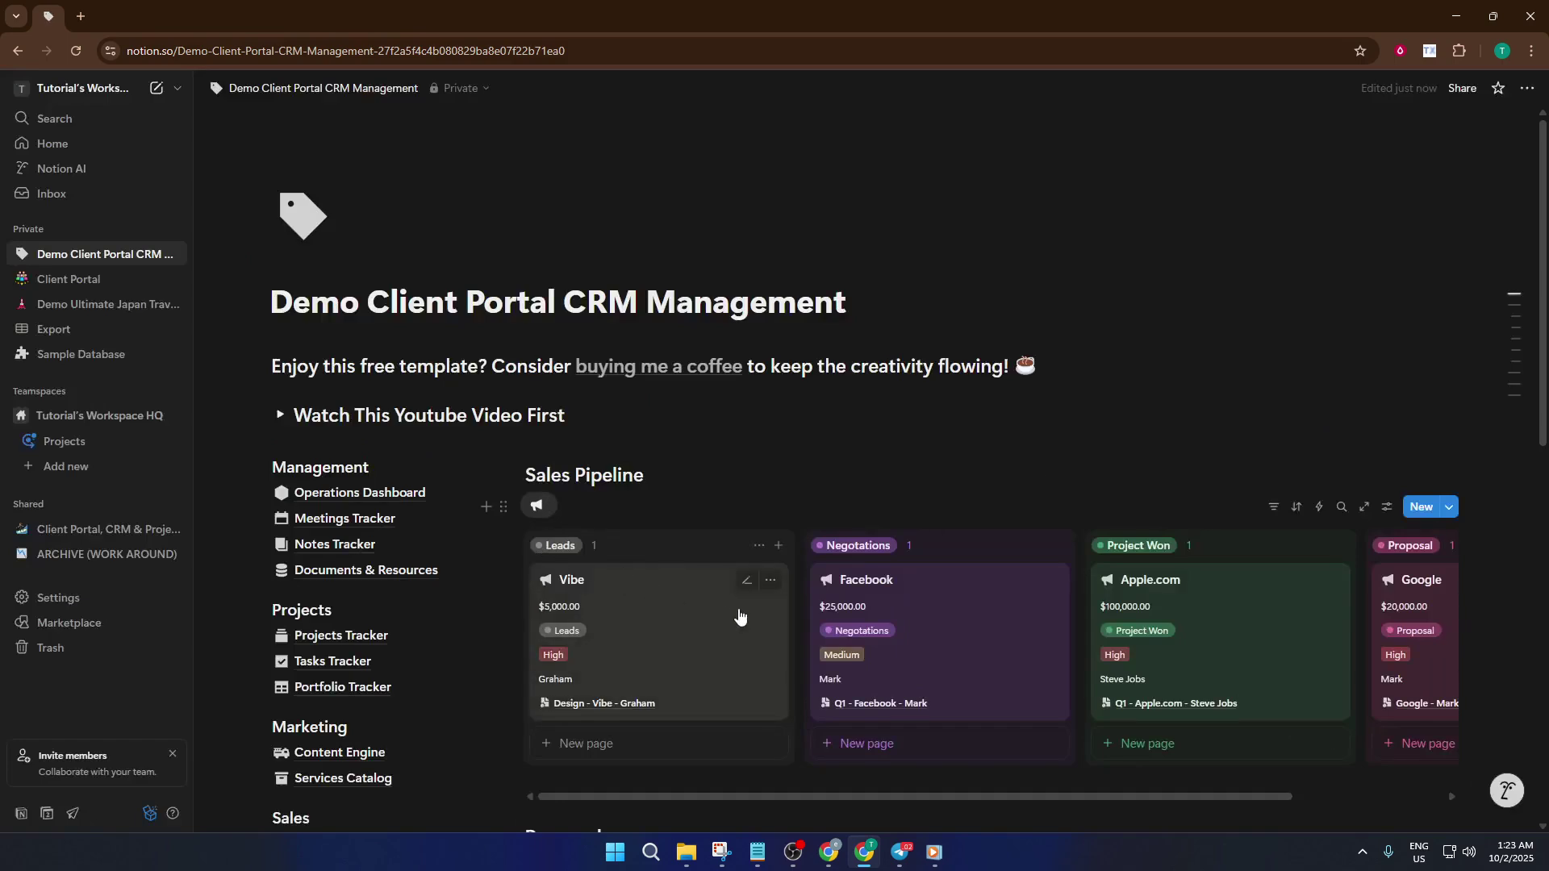
- Open the block actions for the remaining "Buy Me A Coffee / Meal" image below the Proposals board
{"action": "scroll", "coordinate": [739, 615], "scroll_direction": "down", "scroll_amount": 4}
{"action": "scroll", "coordinate": [855, 593], "scroll_direction": "down", "scroll_amount": 5}
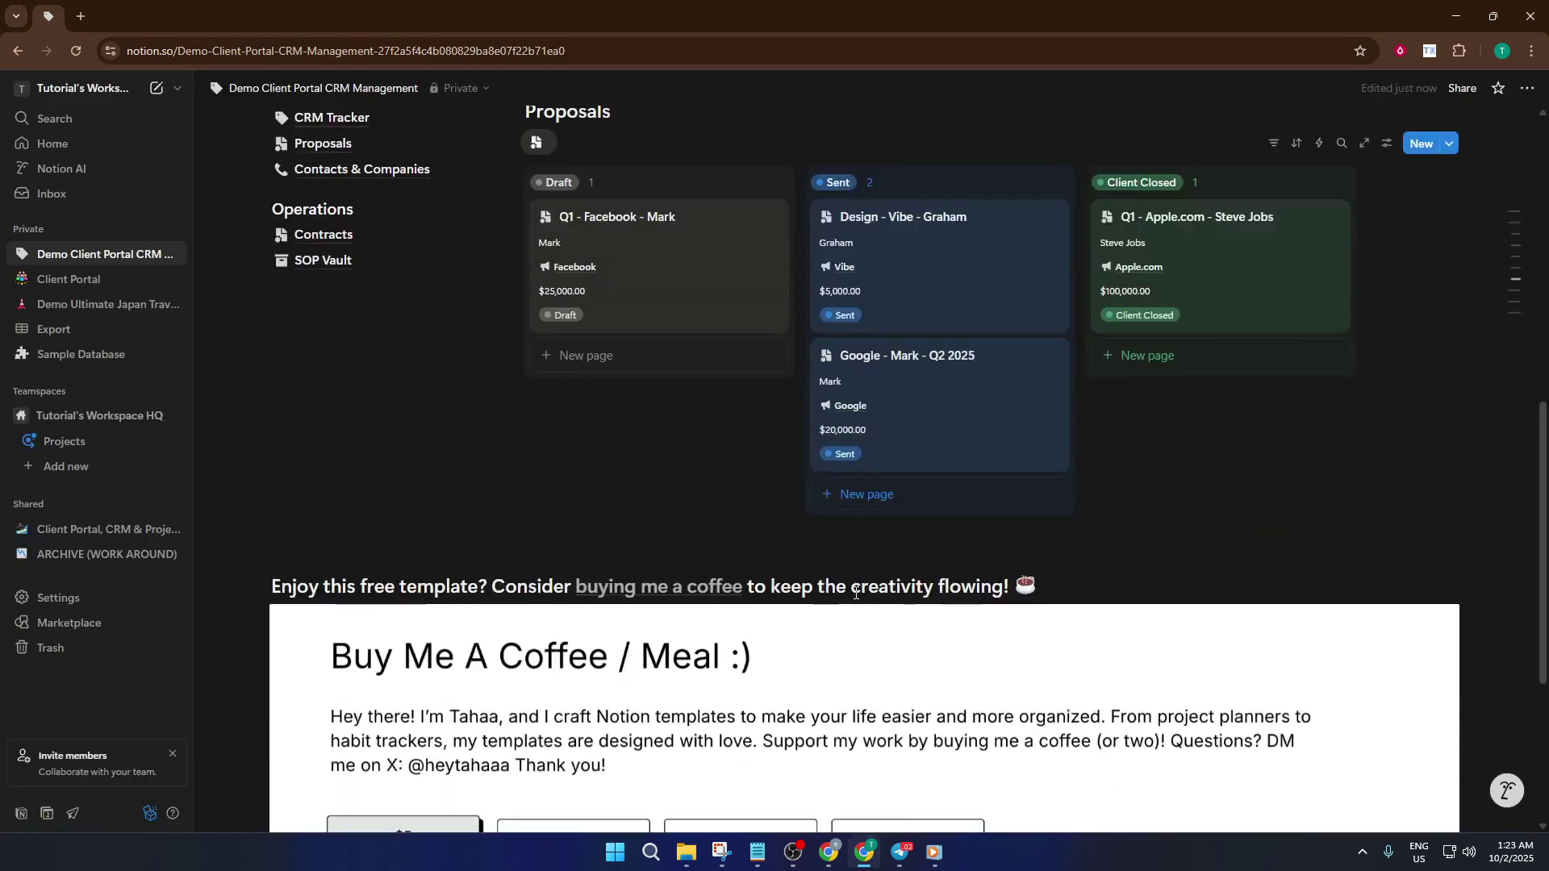
{"action": "scroll", "coordinate": [856, 593], "scroll_direction": "down", "scroll_amount": 4}
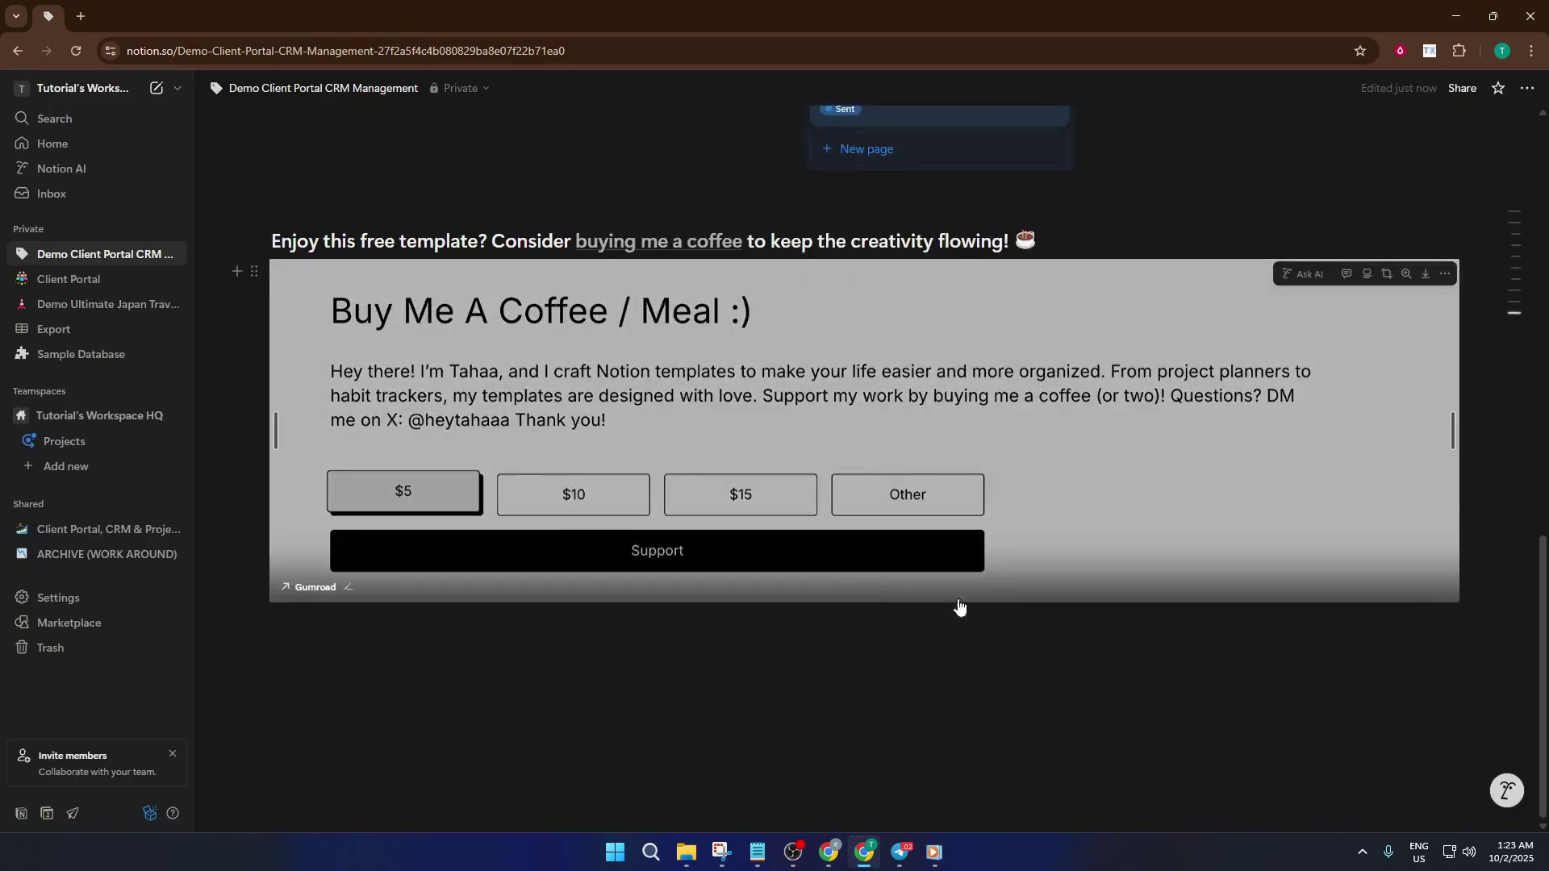
{"action": "scroll", "coordinate": [959, 607], "scroll_direction": "up", "scroll_amount": 9}
{"action": "scroll", "coordinate": [947, 611], "scroll_direction": "down", "scroll_amount": 4}
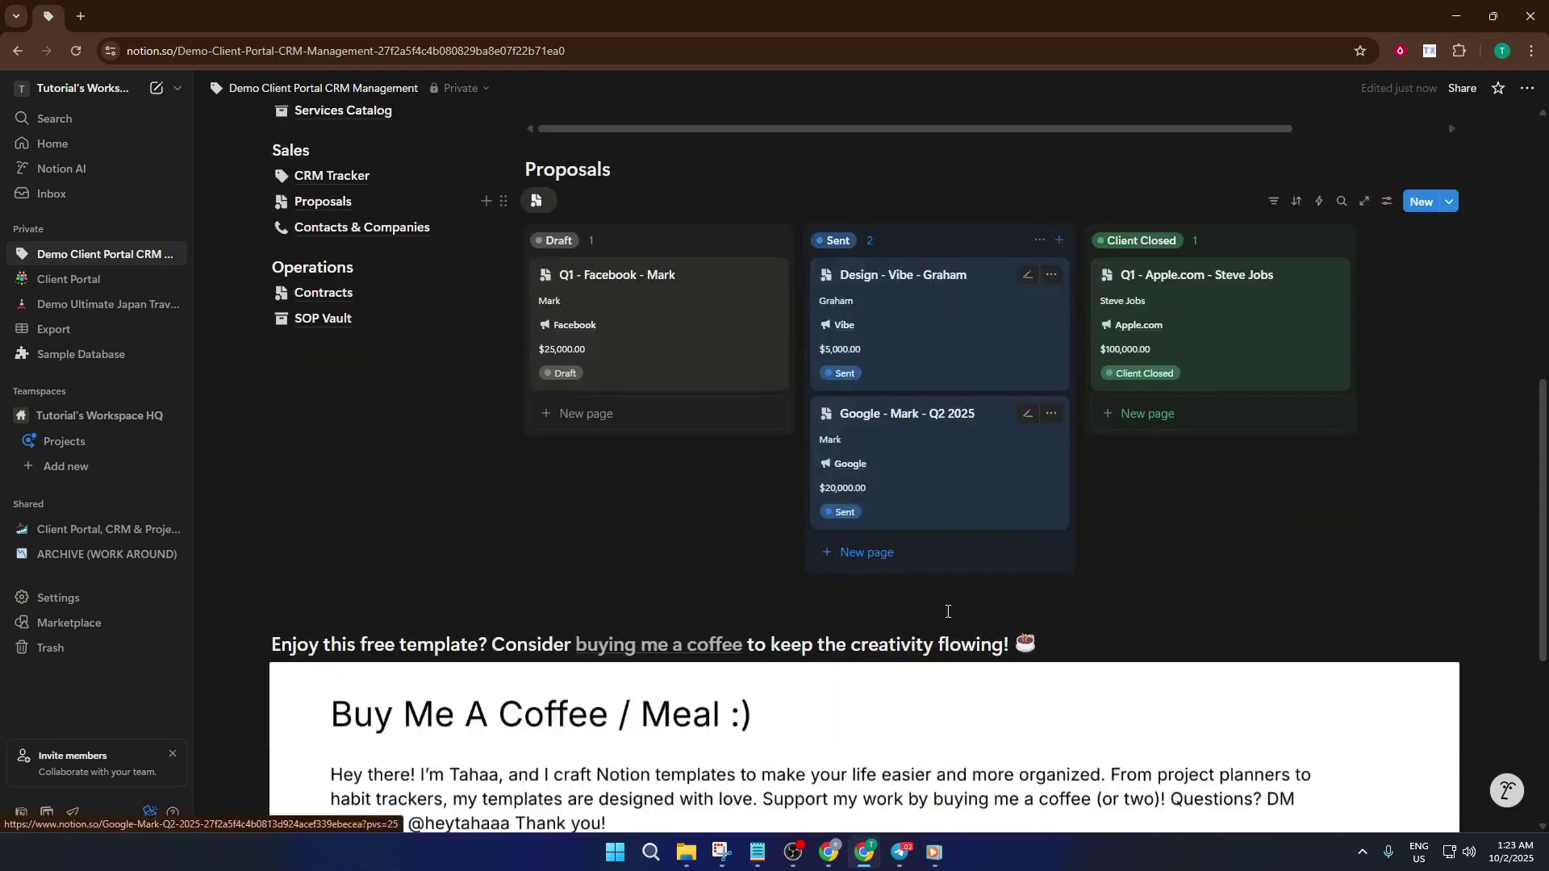
{"action": "scroll", "coordinate": [948, 611], "scroll_direction": "down", "scroll_amount": 3}
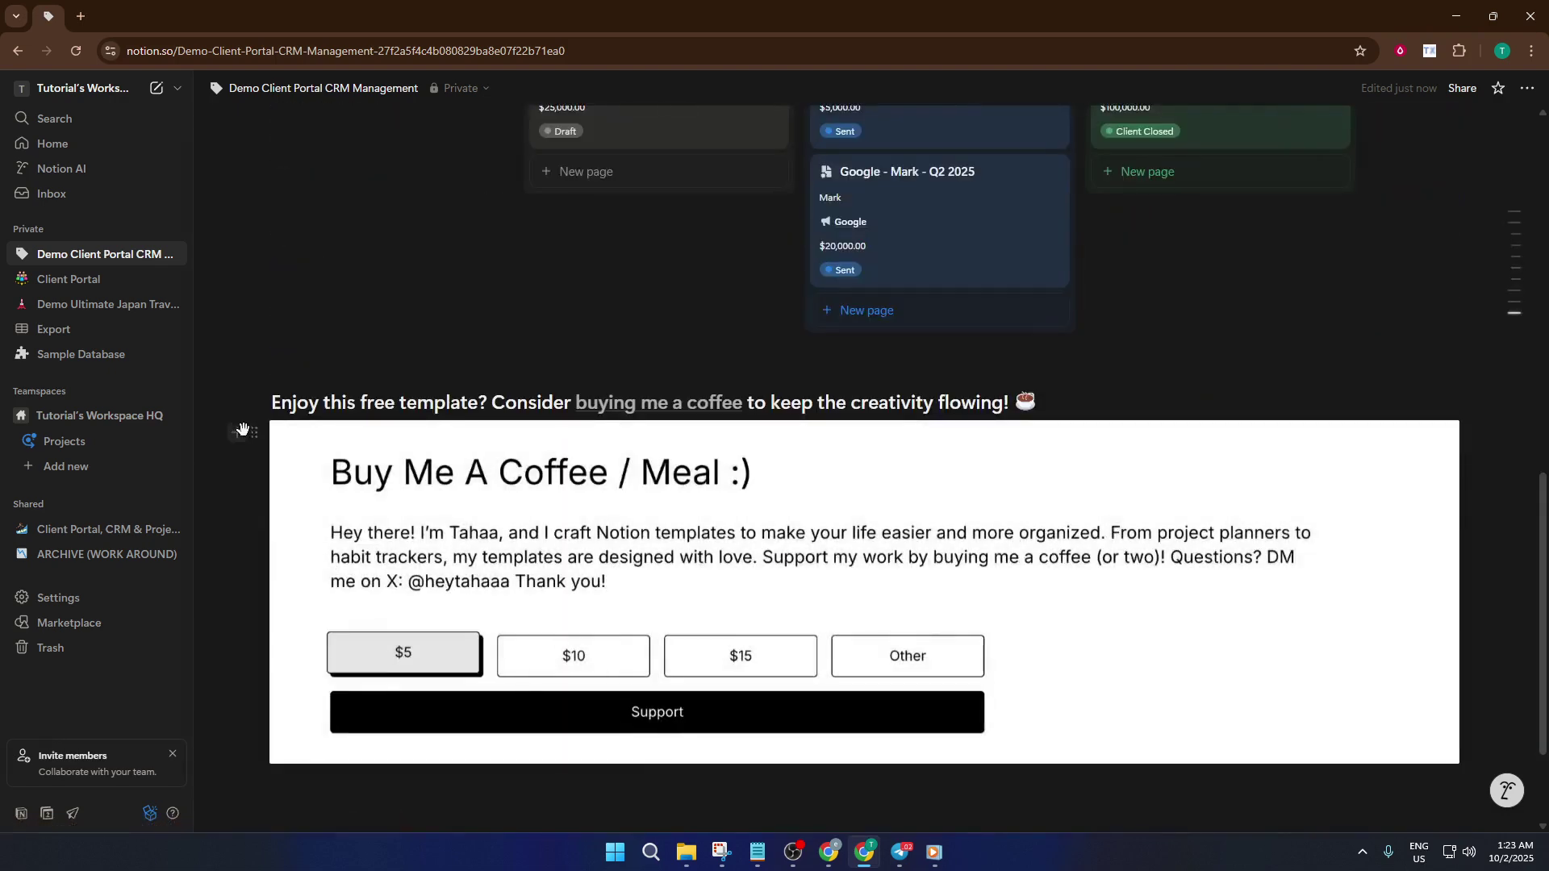
{"action": "left_click", "coordinate": [254, 433]}
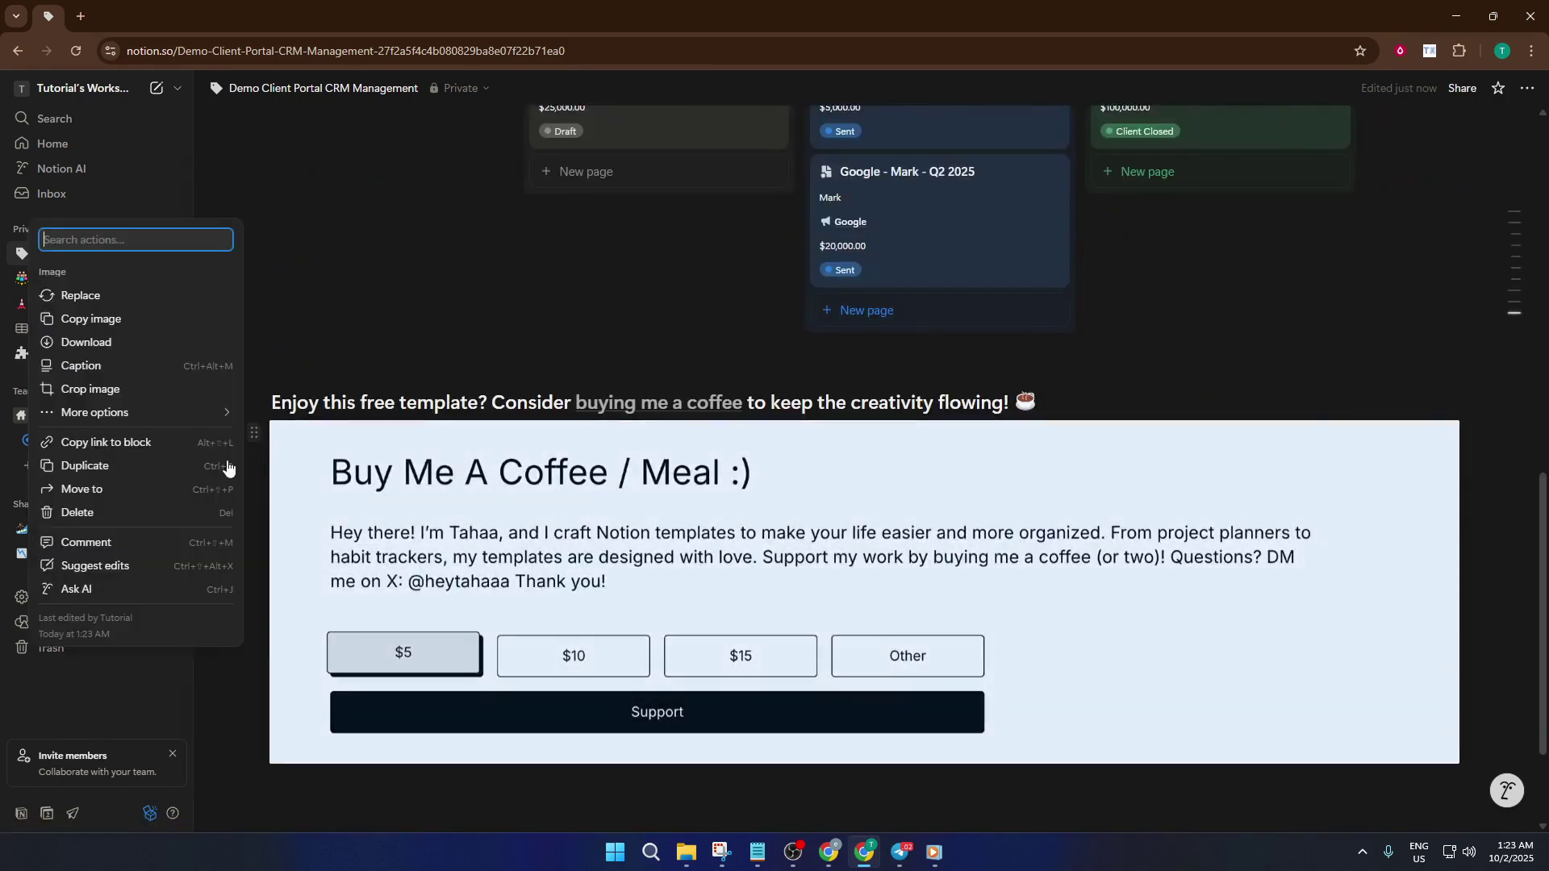